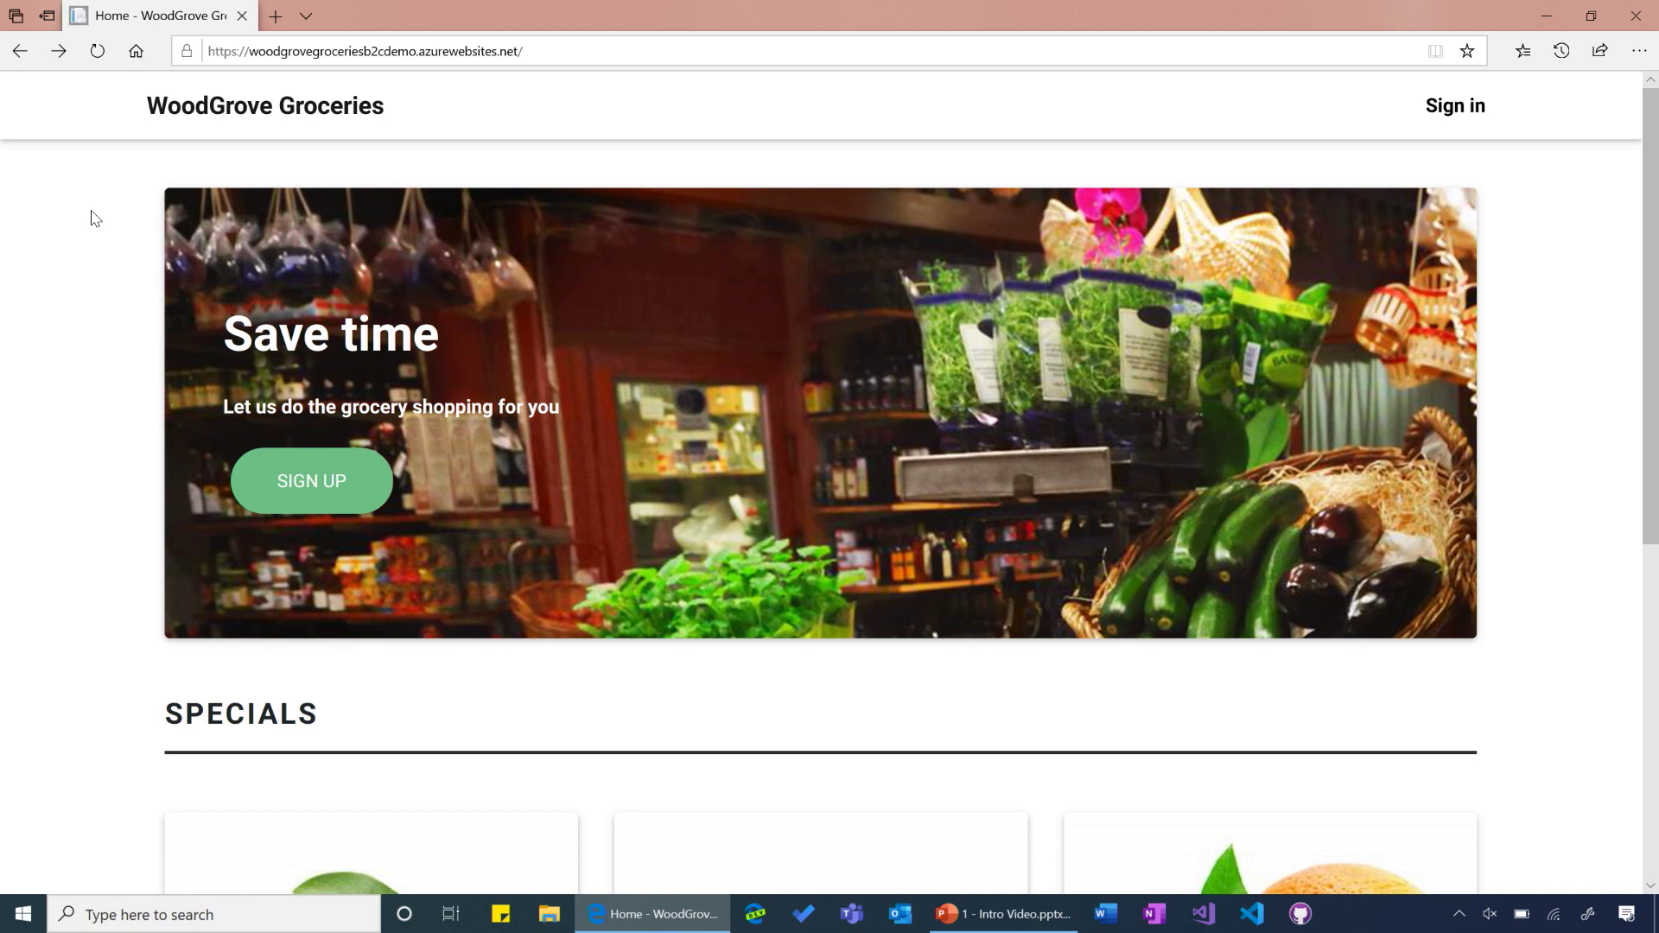
Choose personal-account sign-in and go to the Sign up now form.
left_click(1445, 107)
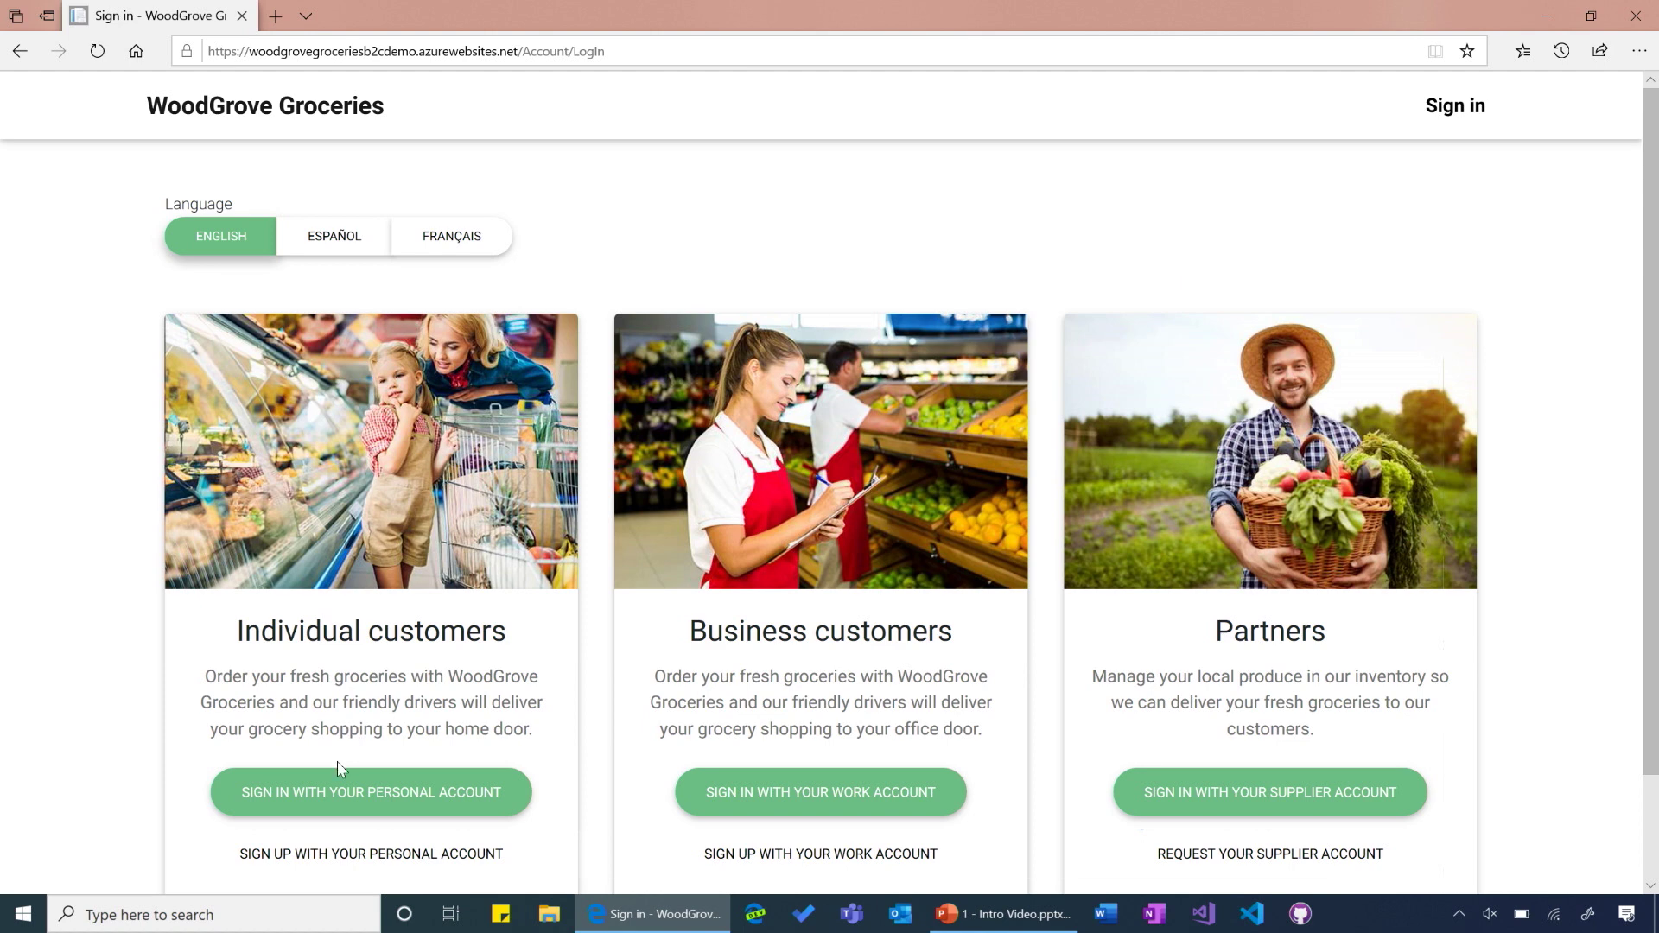
left_click(344, 801)
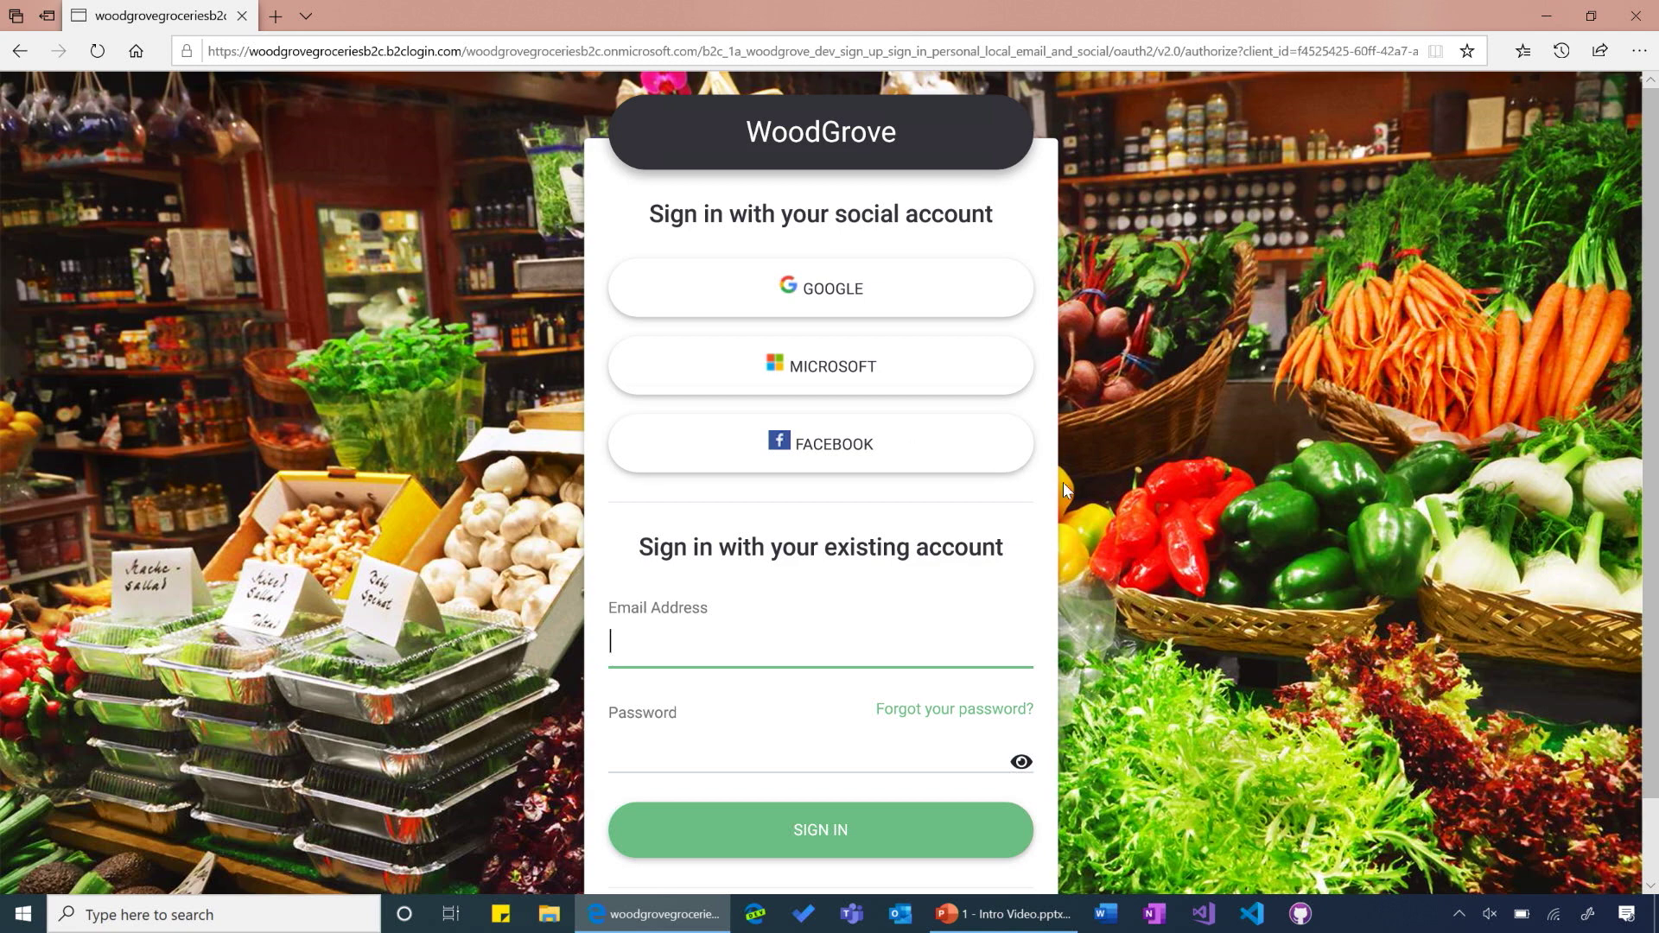
scroll(1089, 492, "down", 1)
left_click(1003, 840)
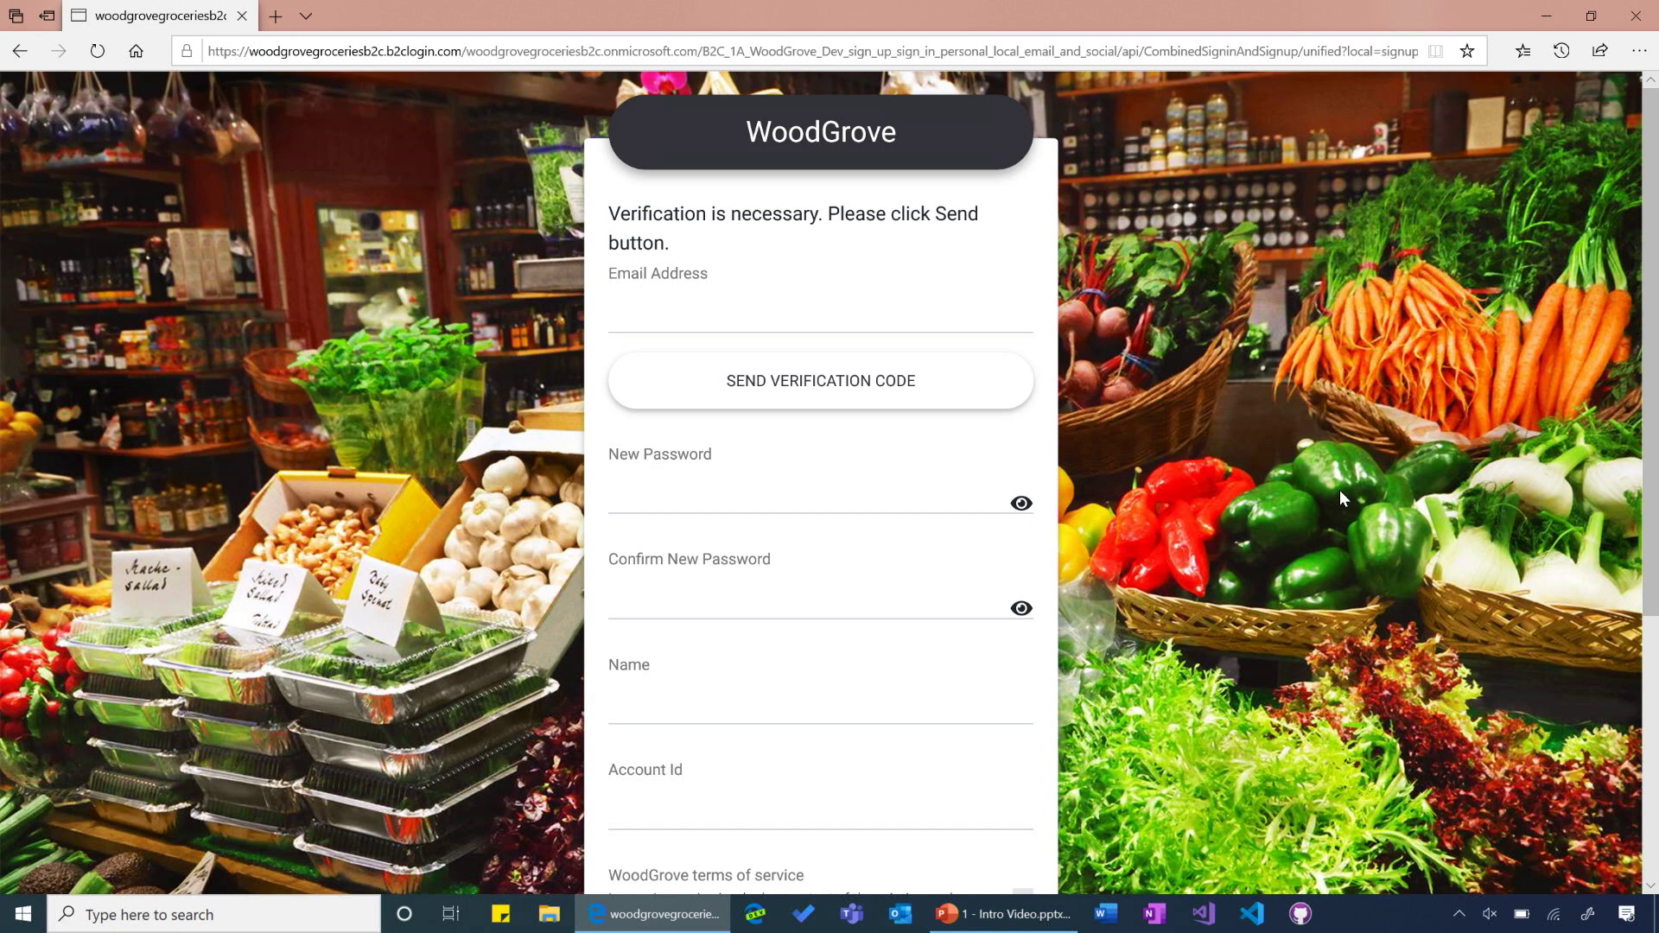
Enter the customer's e-mail address and request a verification code for it.
left_click(726, 314)
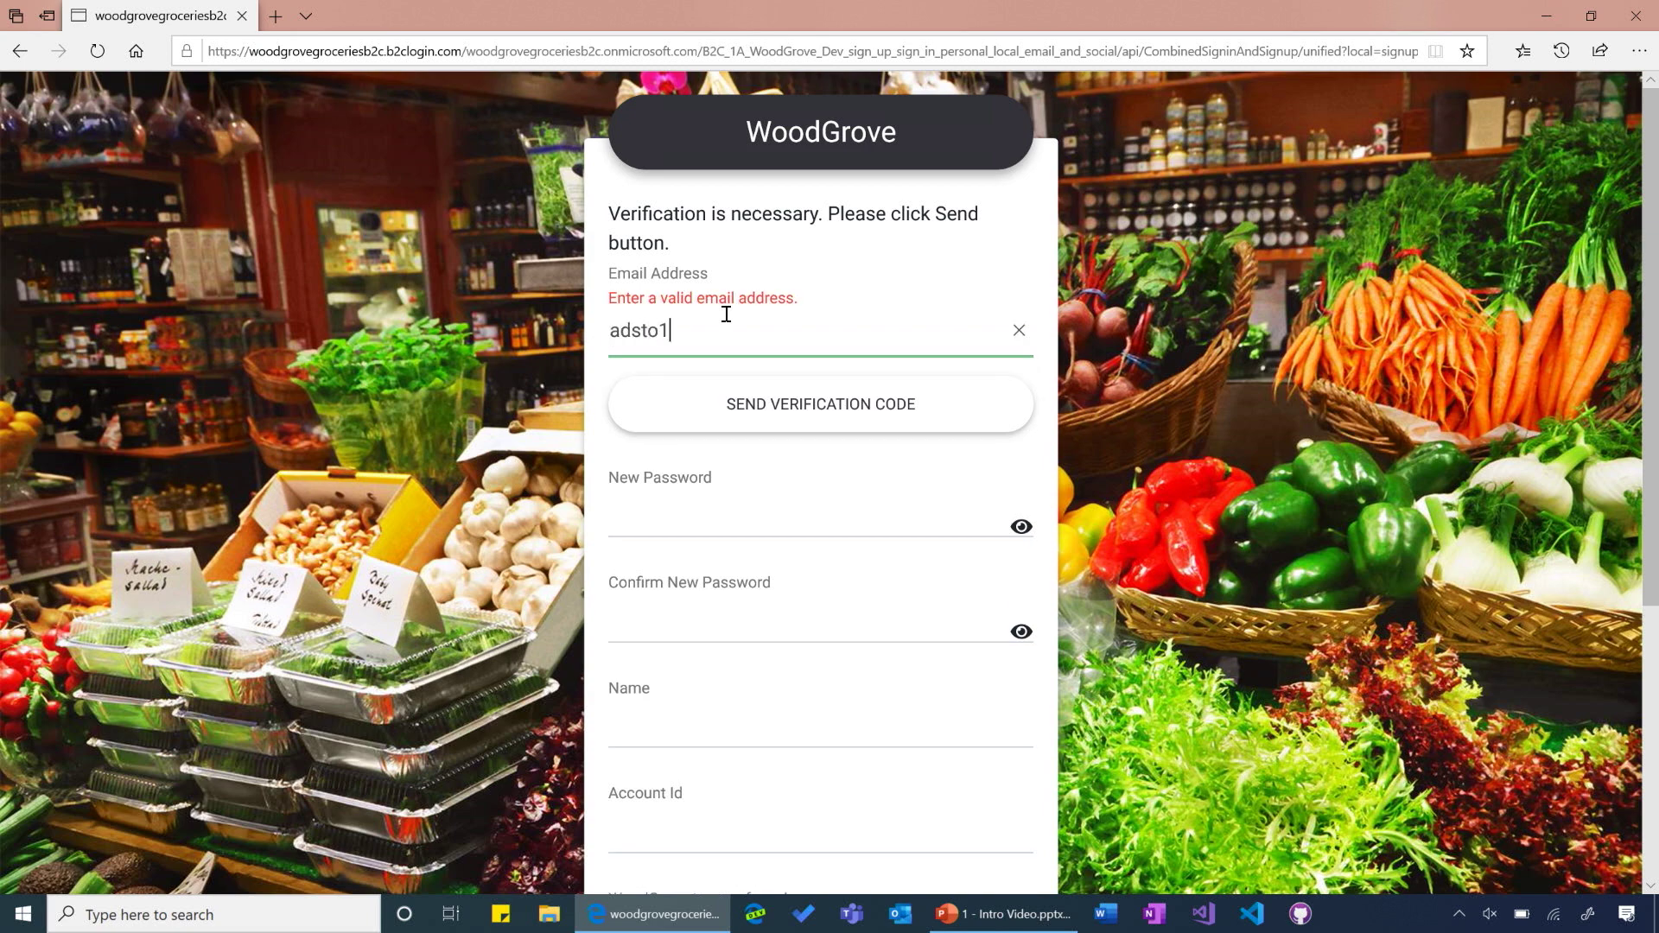
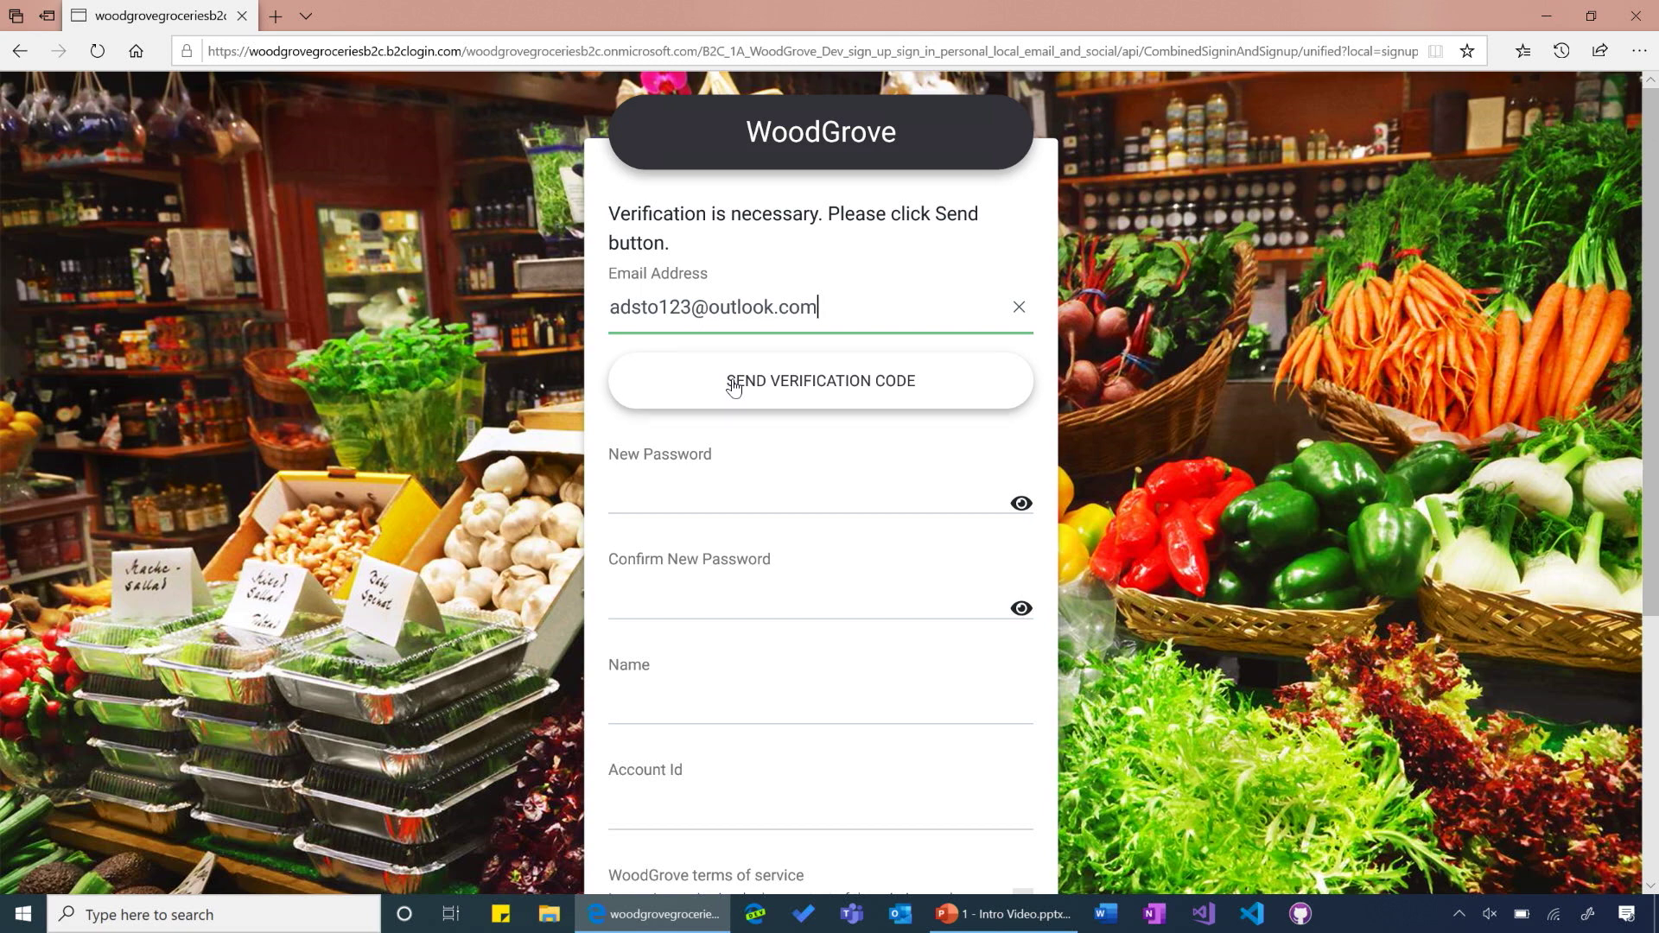
left_click(737, 400)
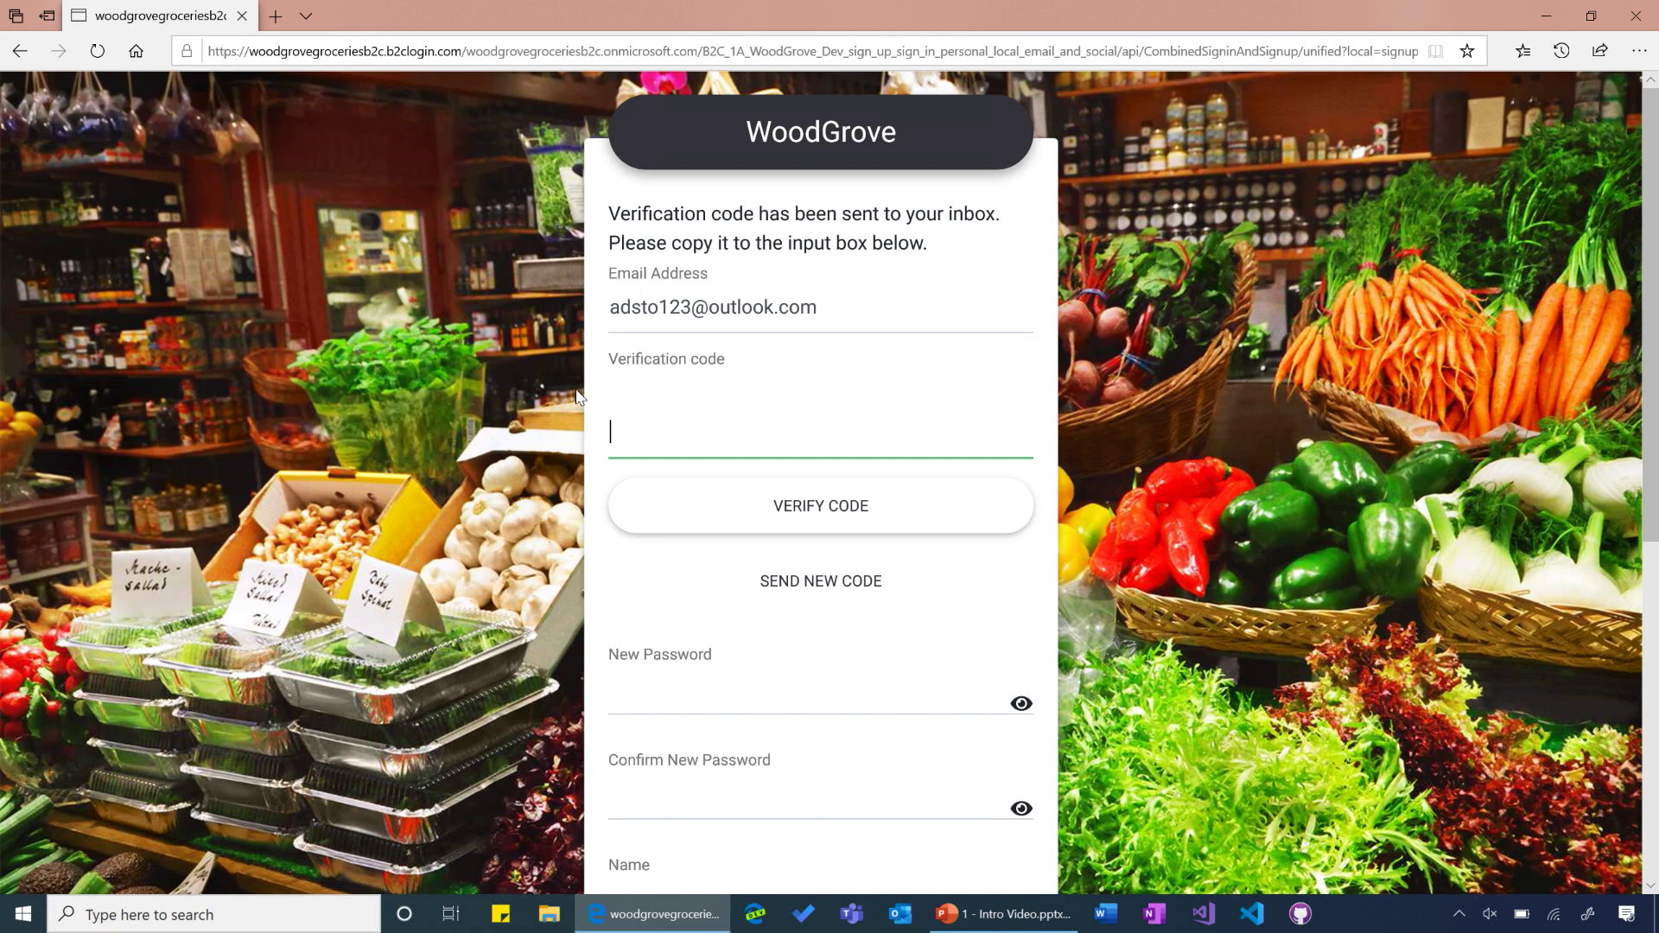
scroll(578, 397, "down", 5)
Enter the new account password.
left_click(747, 230)
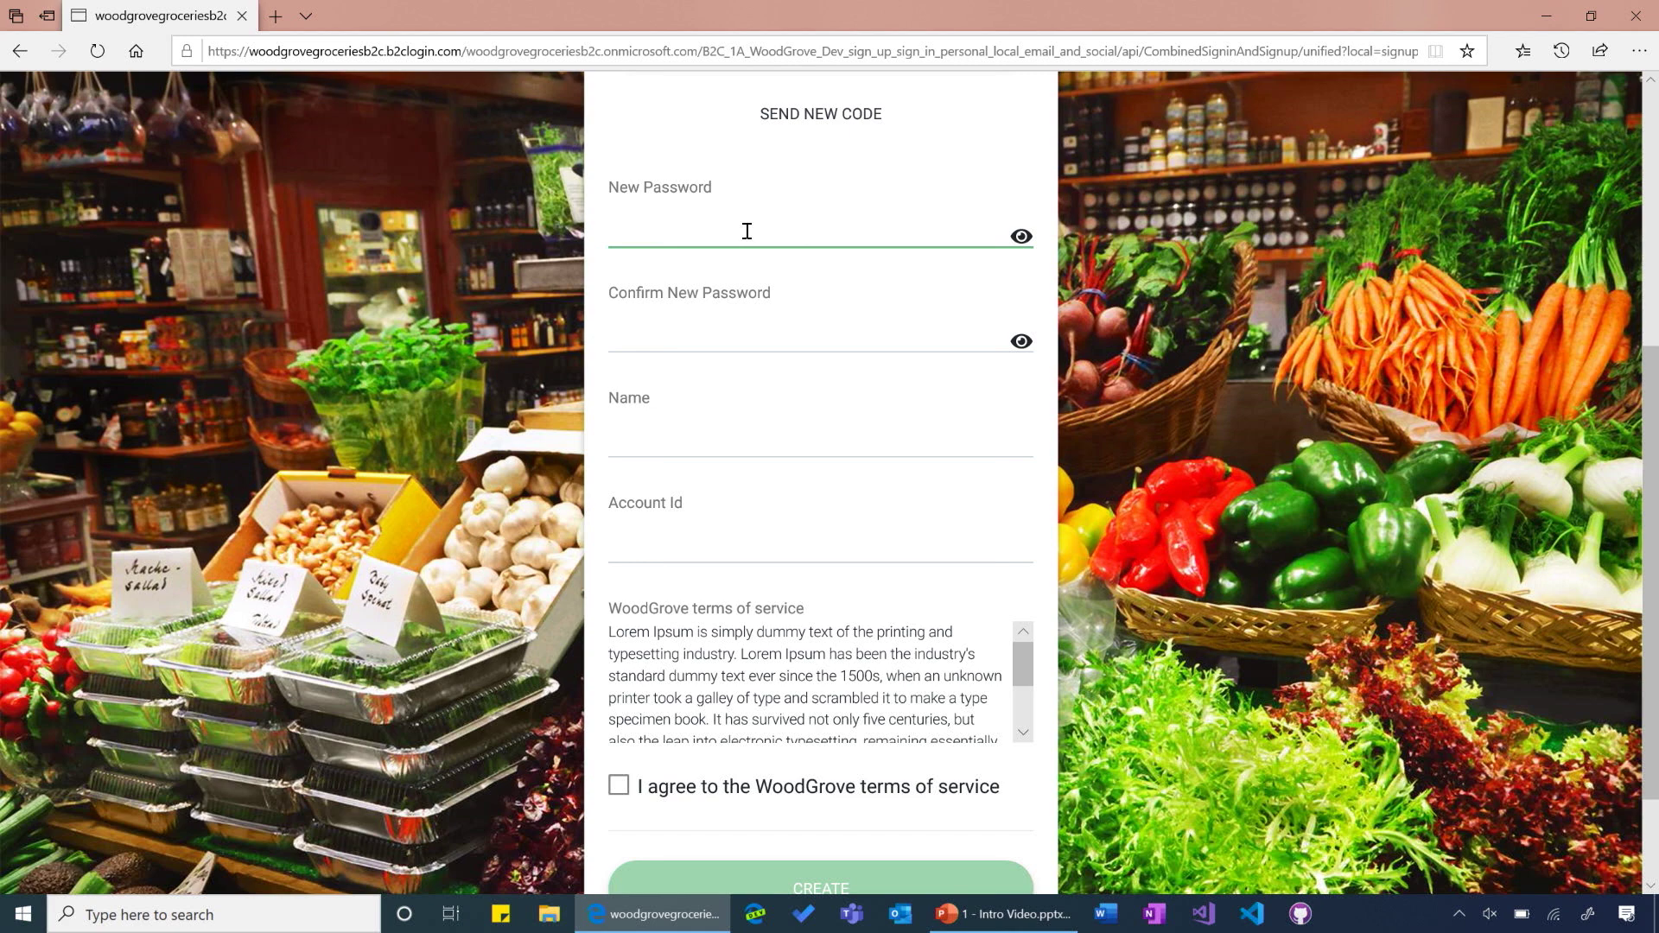
type("**********")
key("Tab")
type("**********")
Fill in the customer's full name and a six-digit account ID, and accept the terms.
key("Tab")
key("Tab")
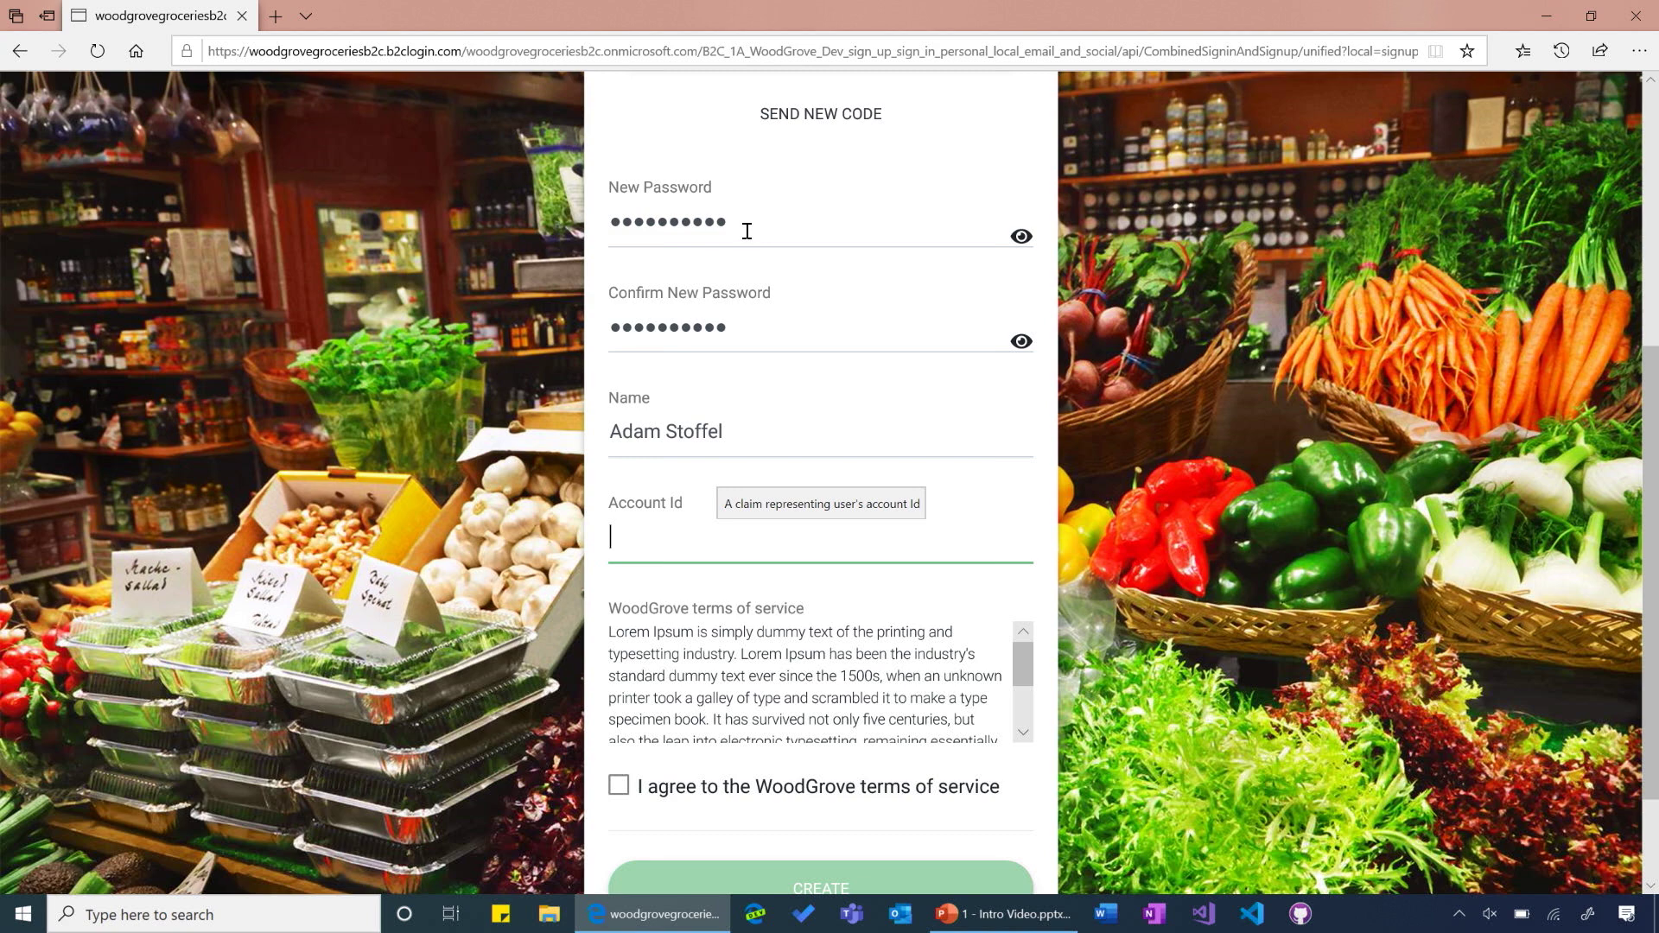
type("123456")
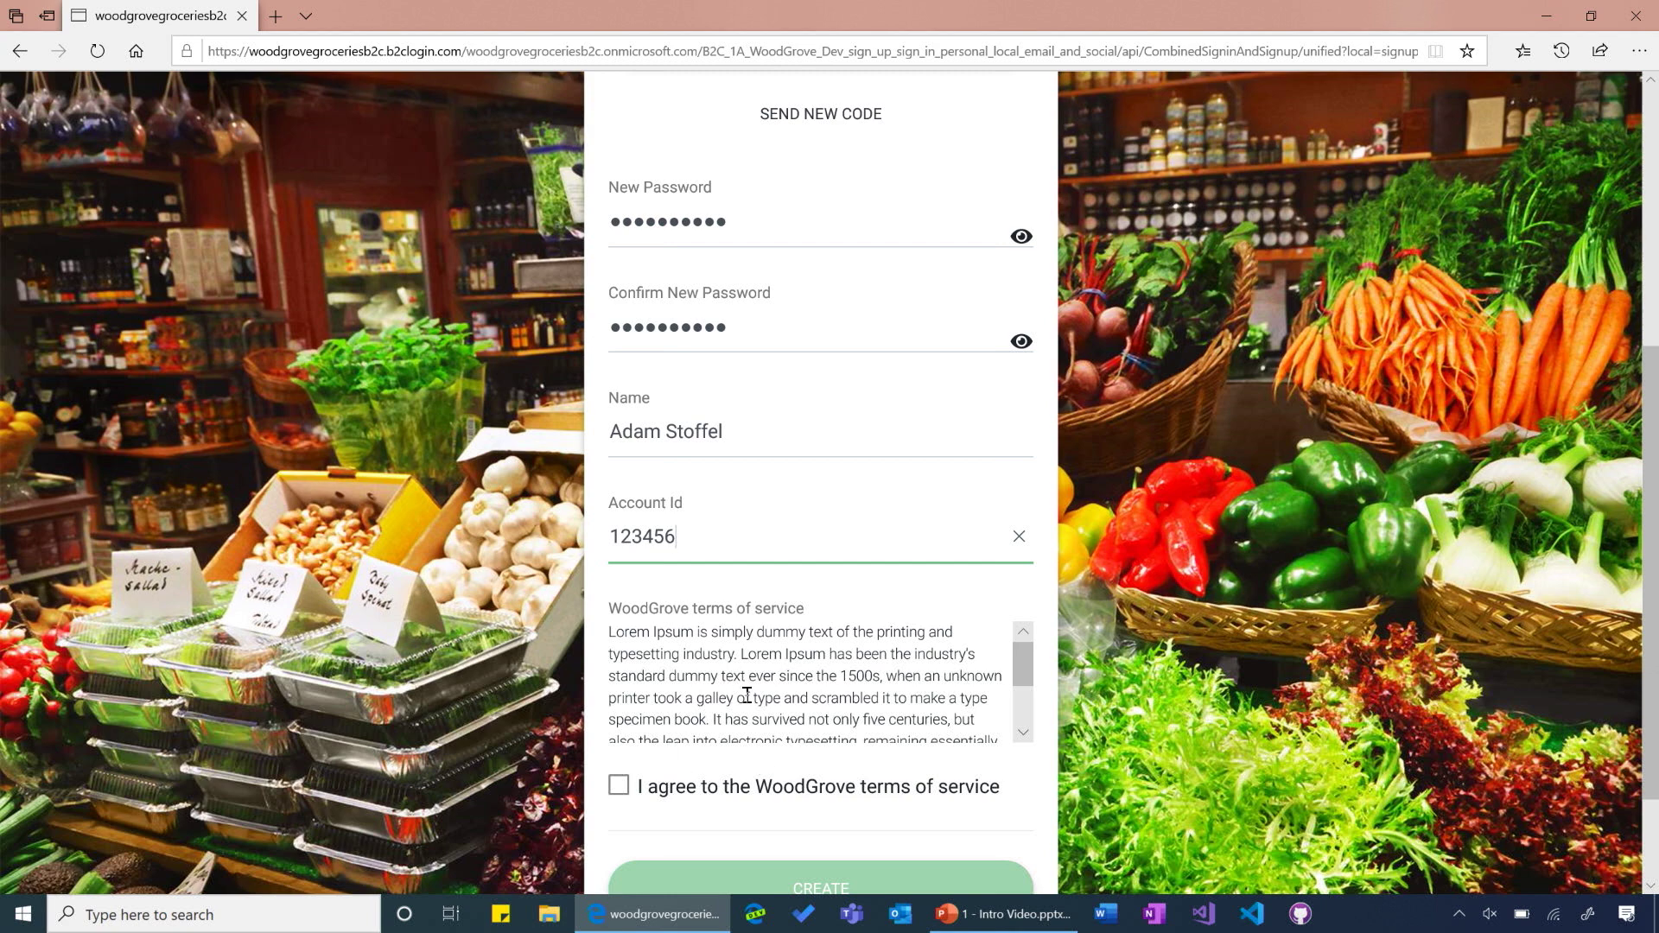
left_click(624, 788)
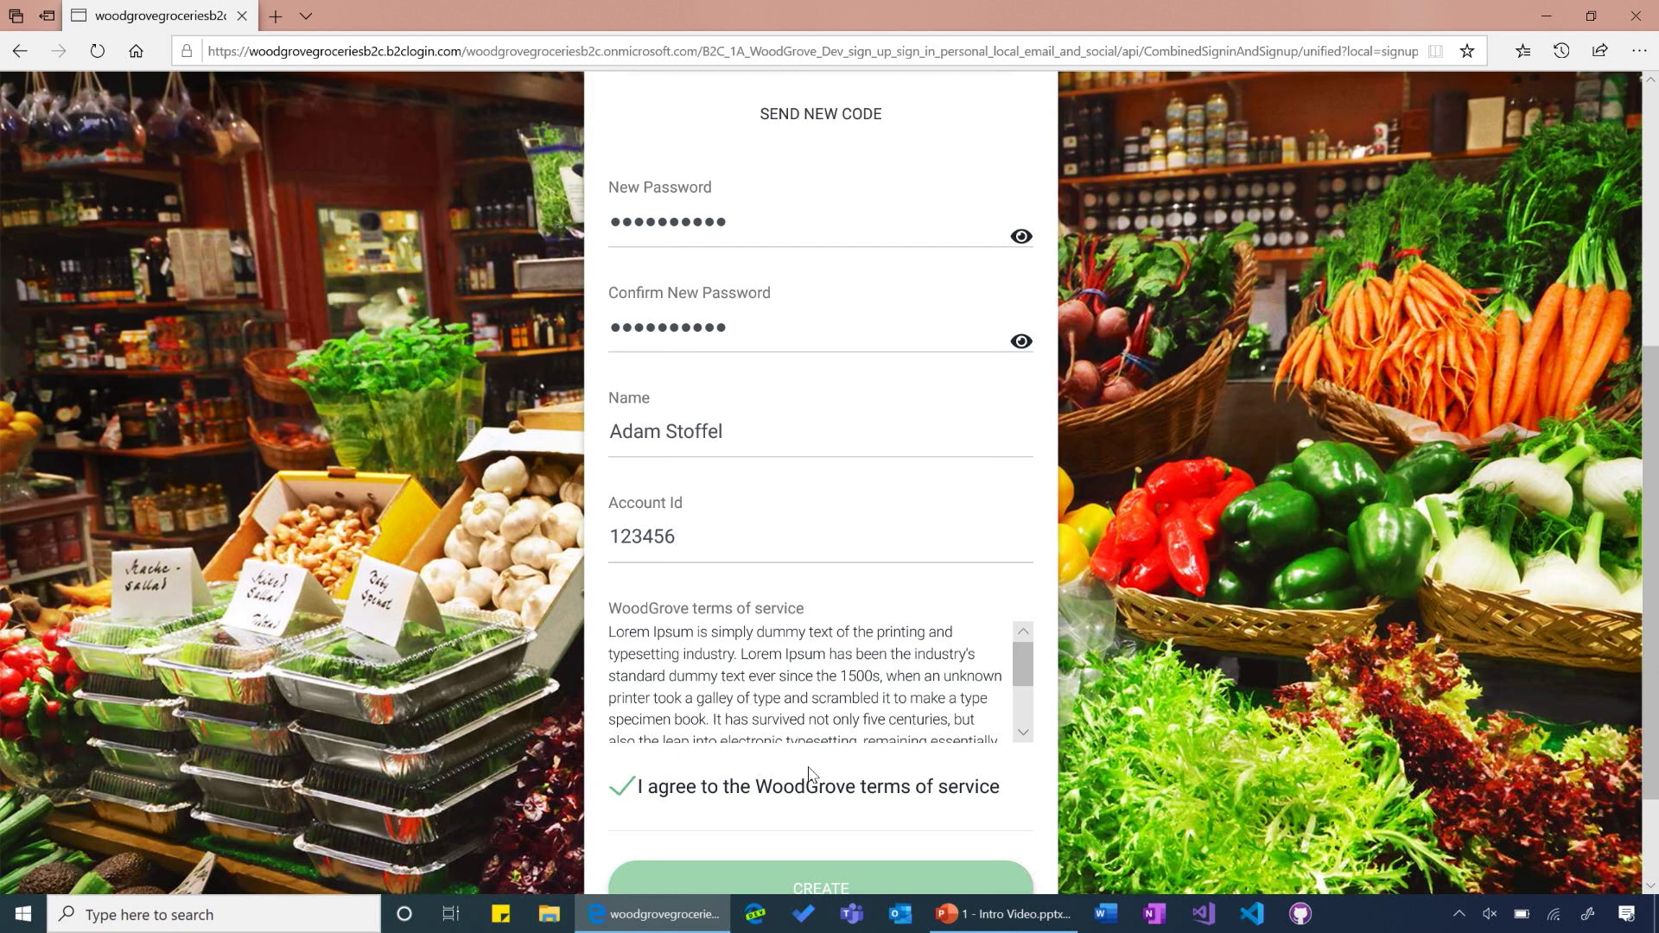
scroll(813, 777, "up", 5)
left_click(826, 450)
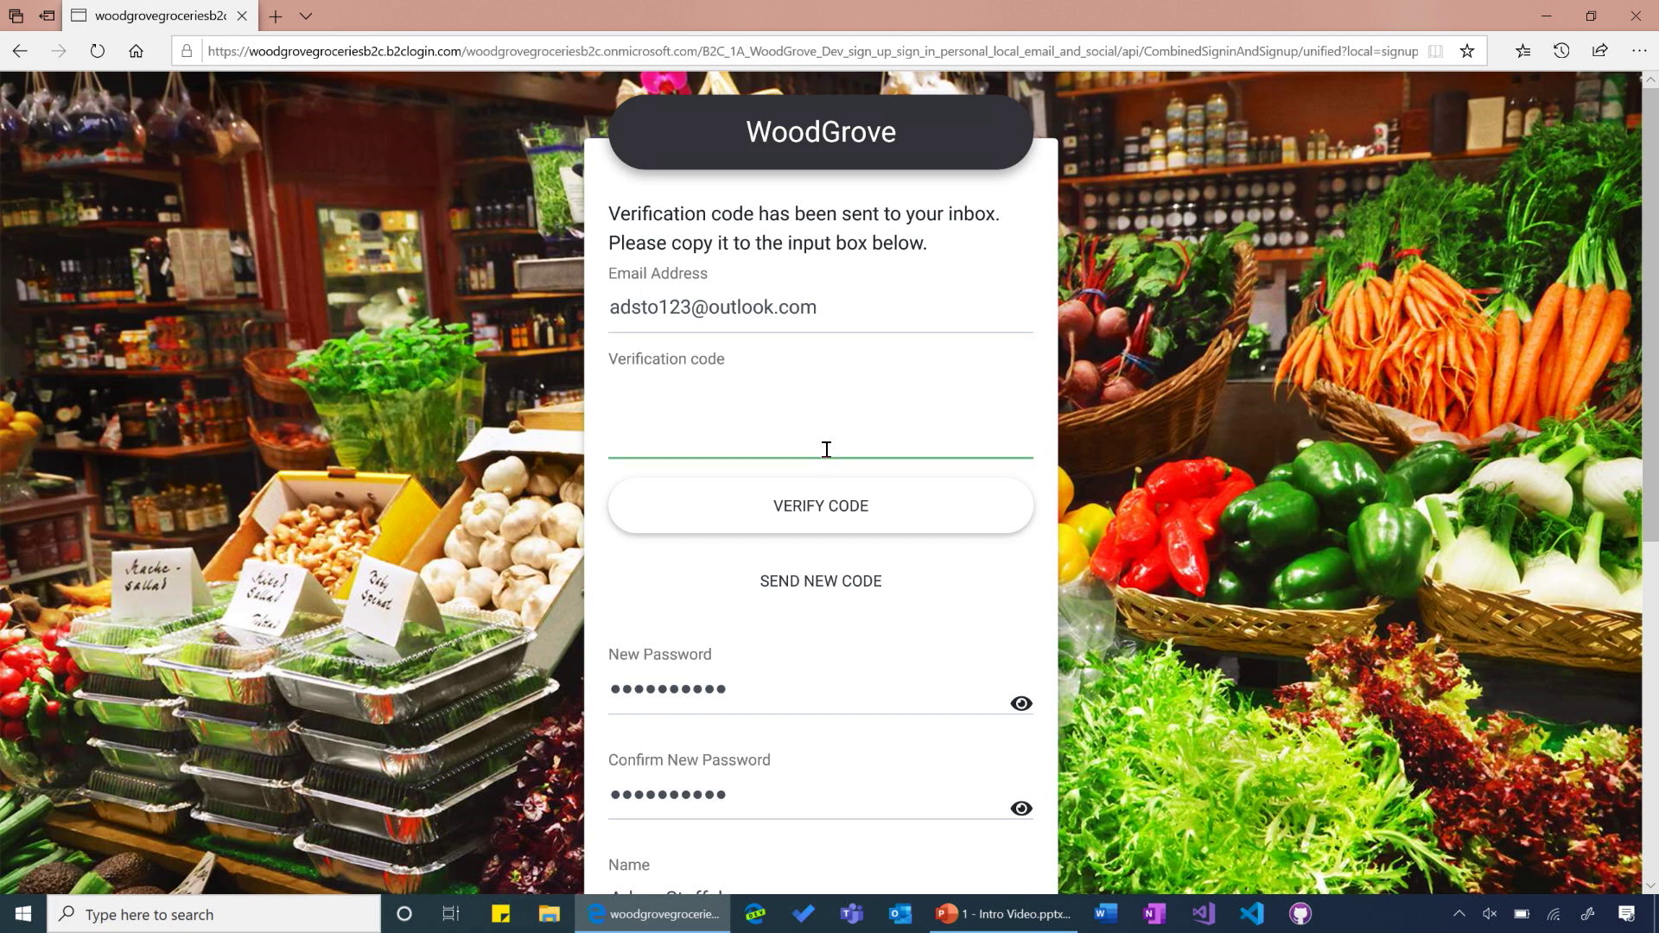
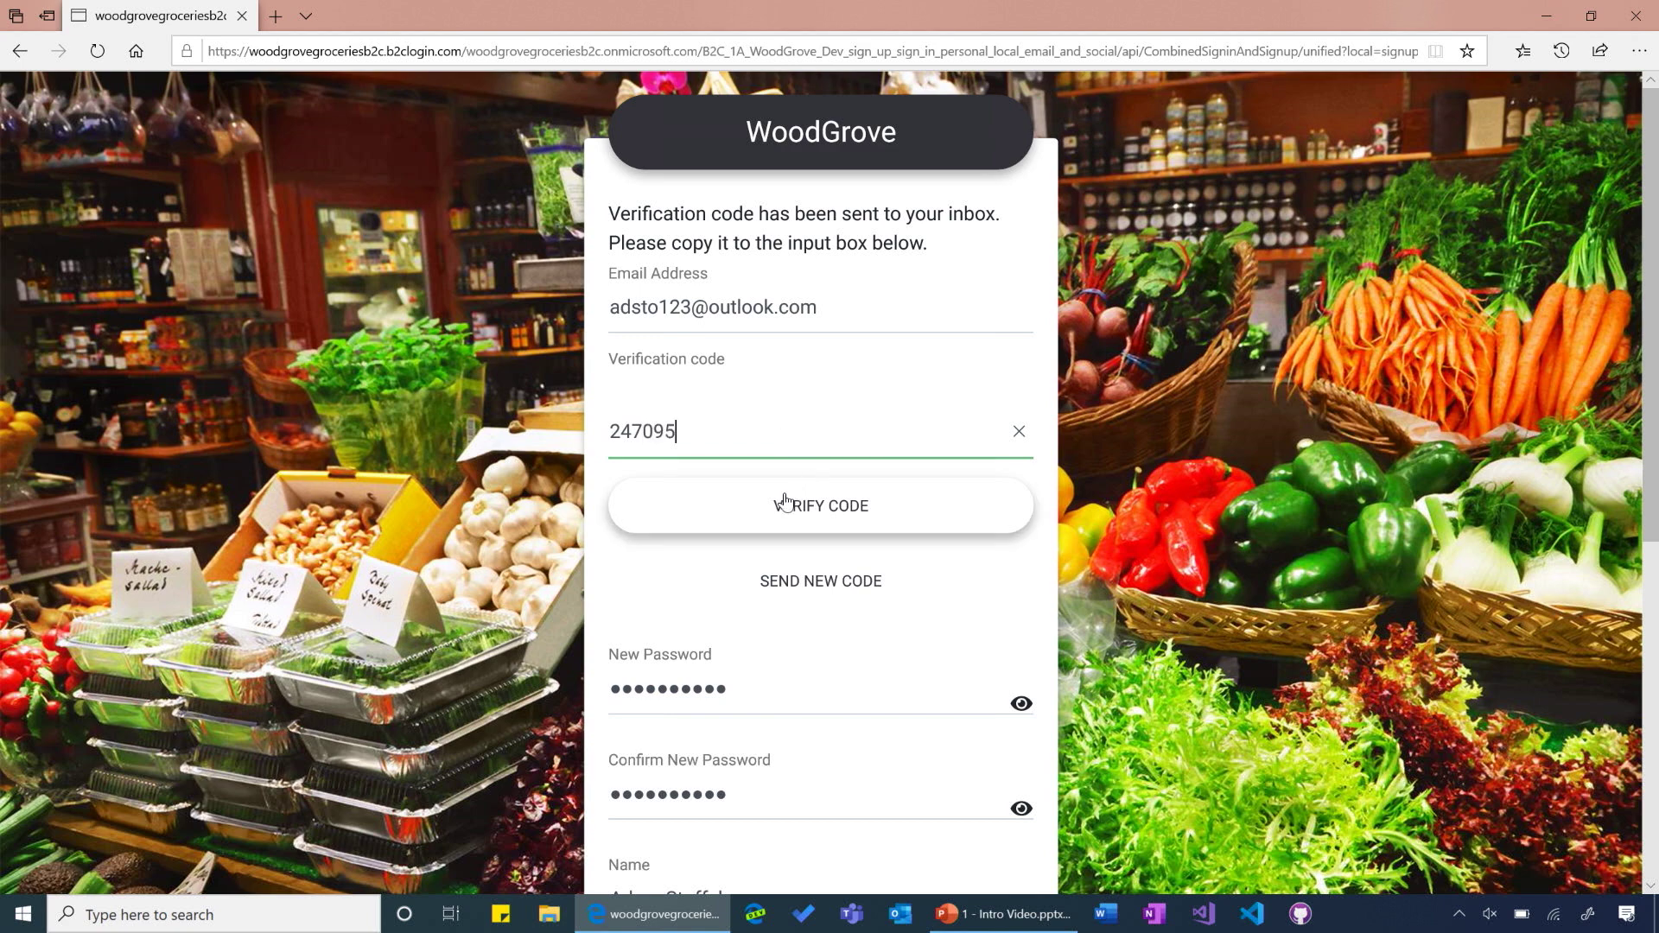
Enter and verify the e-mailed code, then attempt to create the account.
left_click(785, 503)
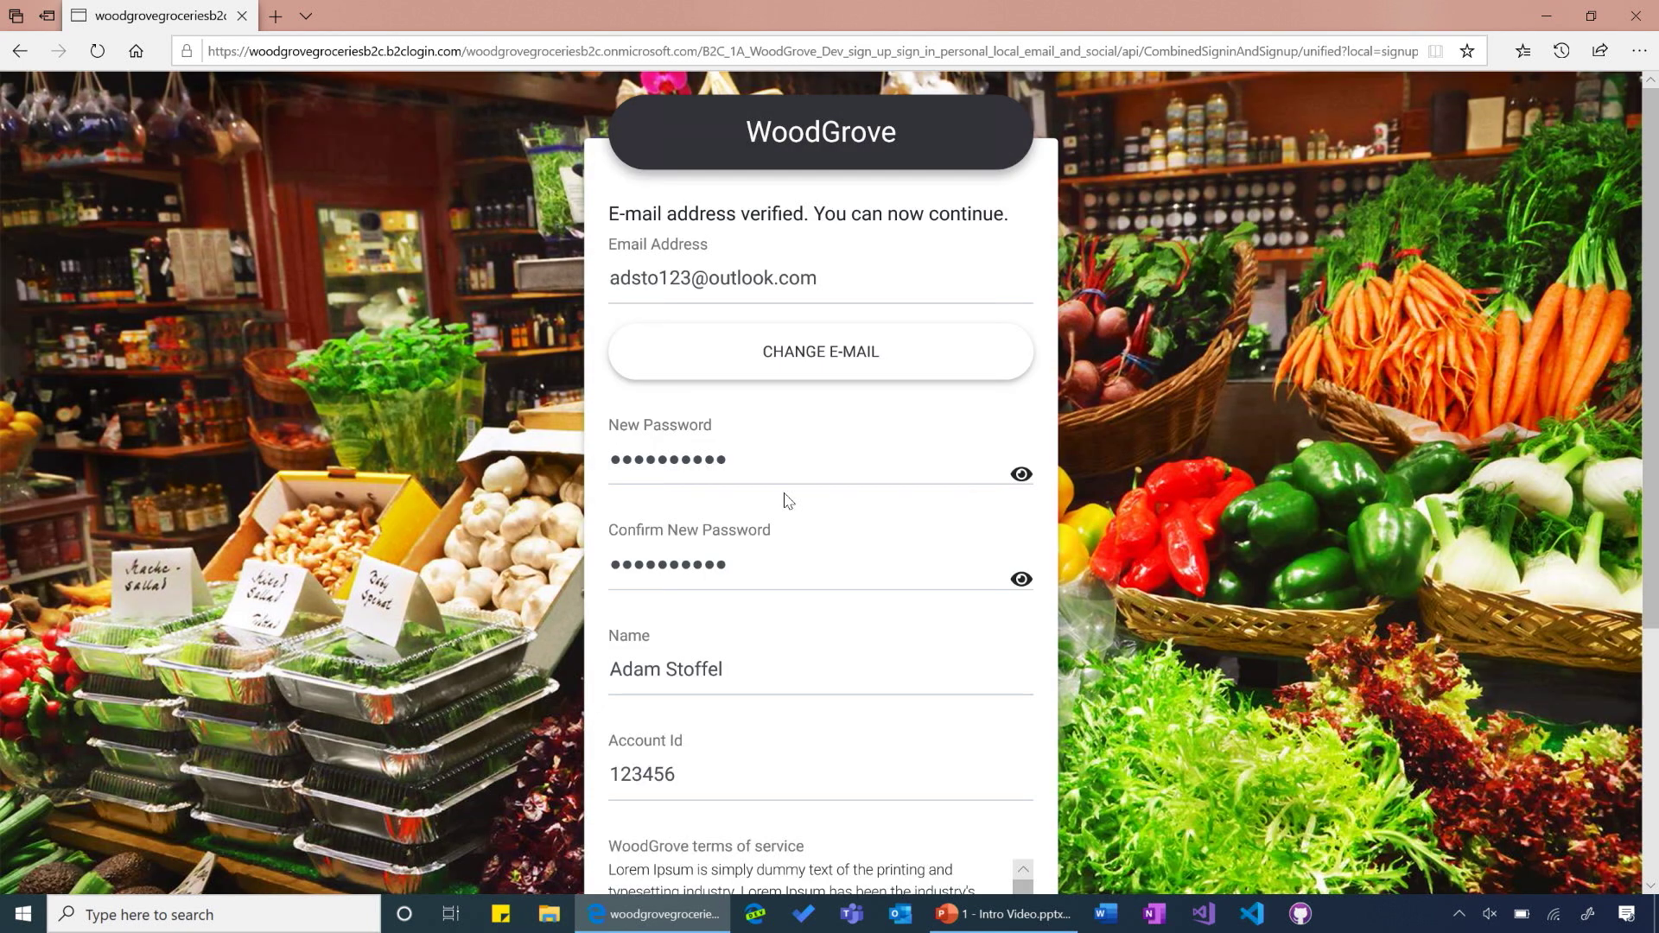
scroll(974, 515, "down", 5)
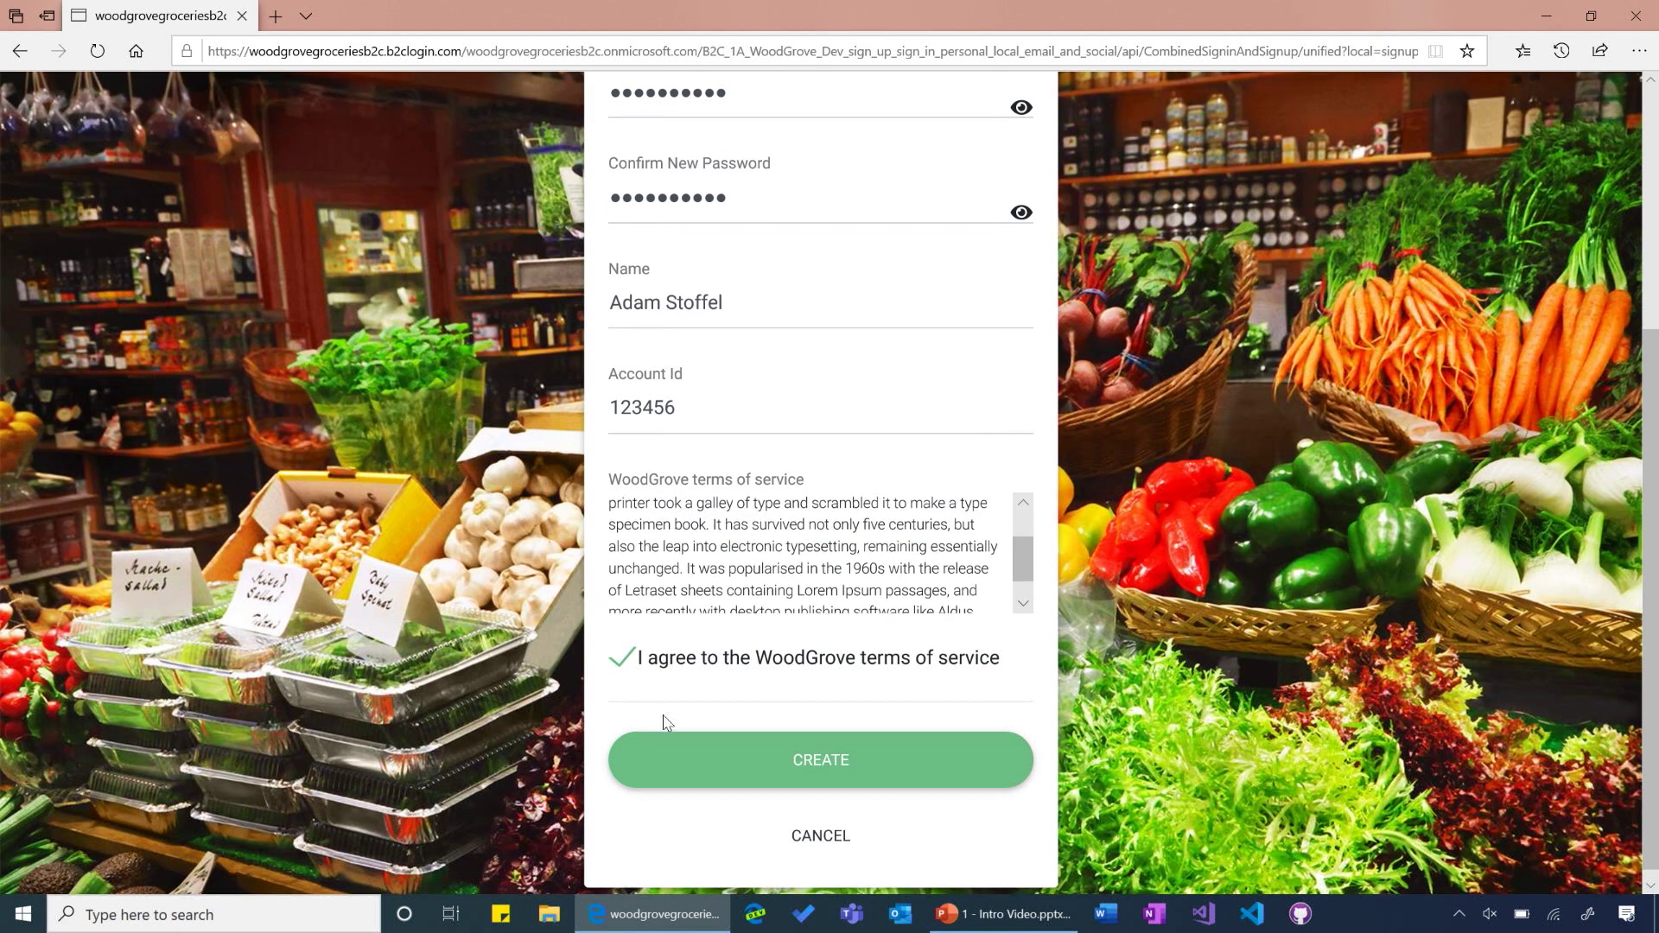
left_click(748, 772)
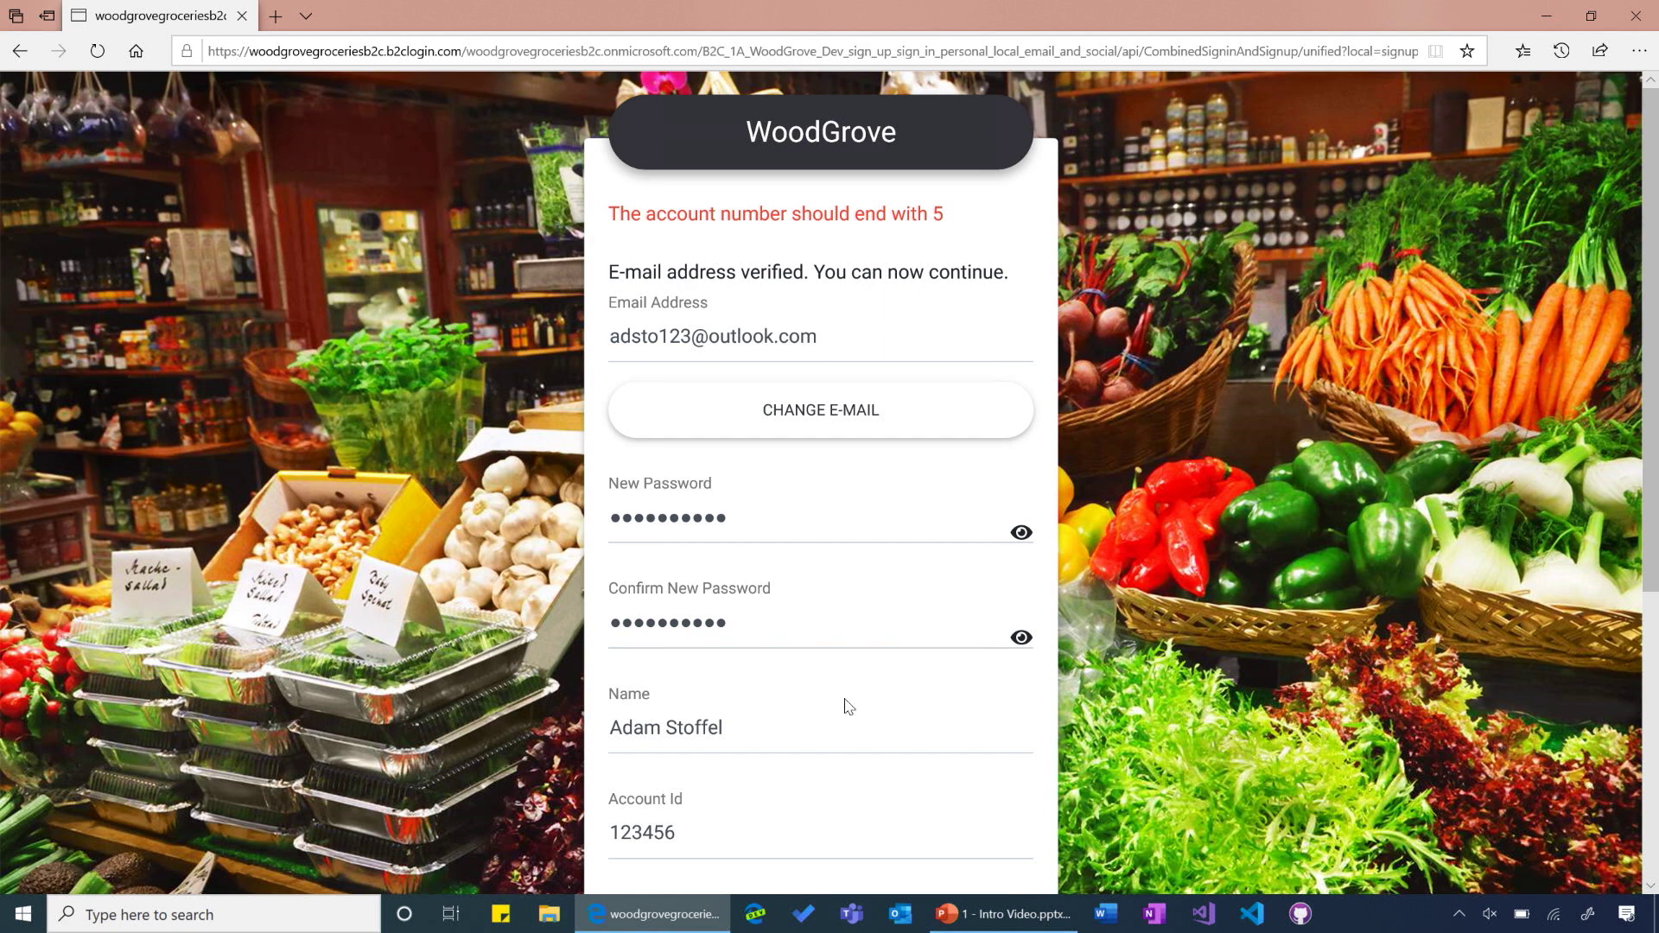
Change the account ID's last digit to 5 and resubmit the sign-up form.
left_click(797, 840)
key("BackSpace")
type("5")
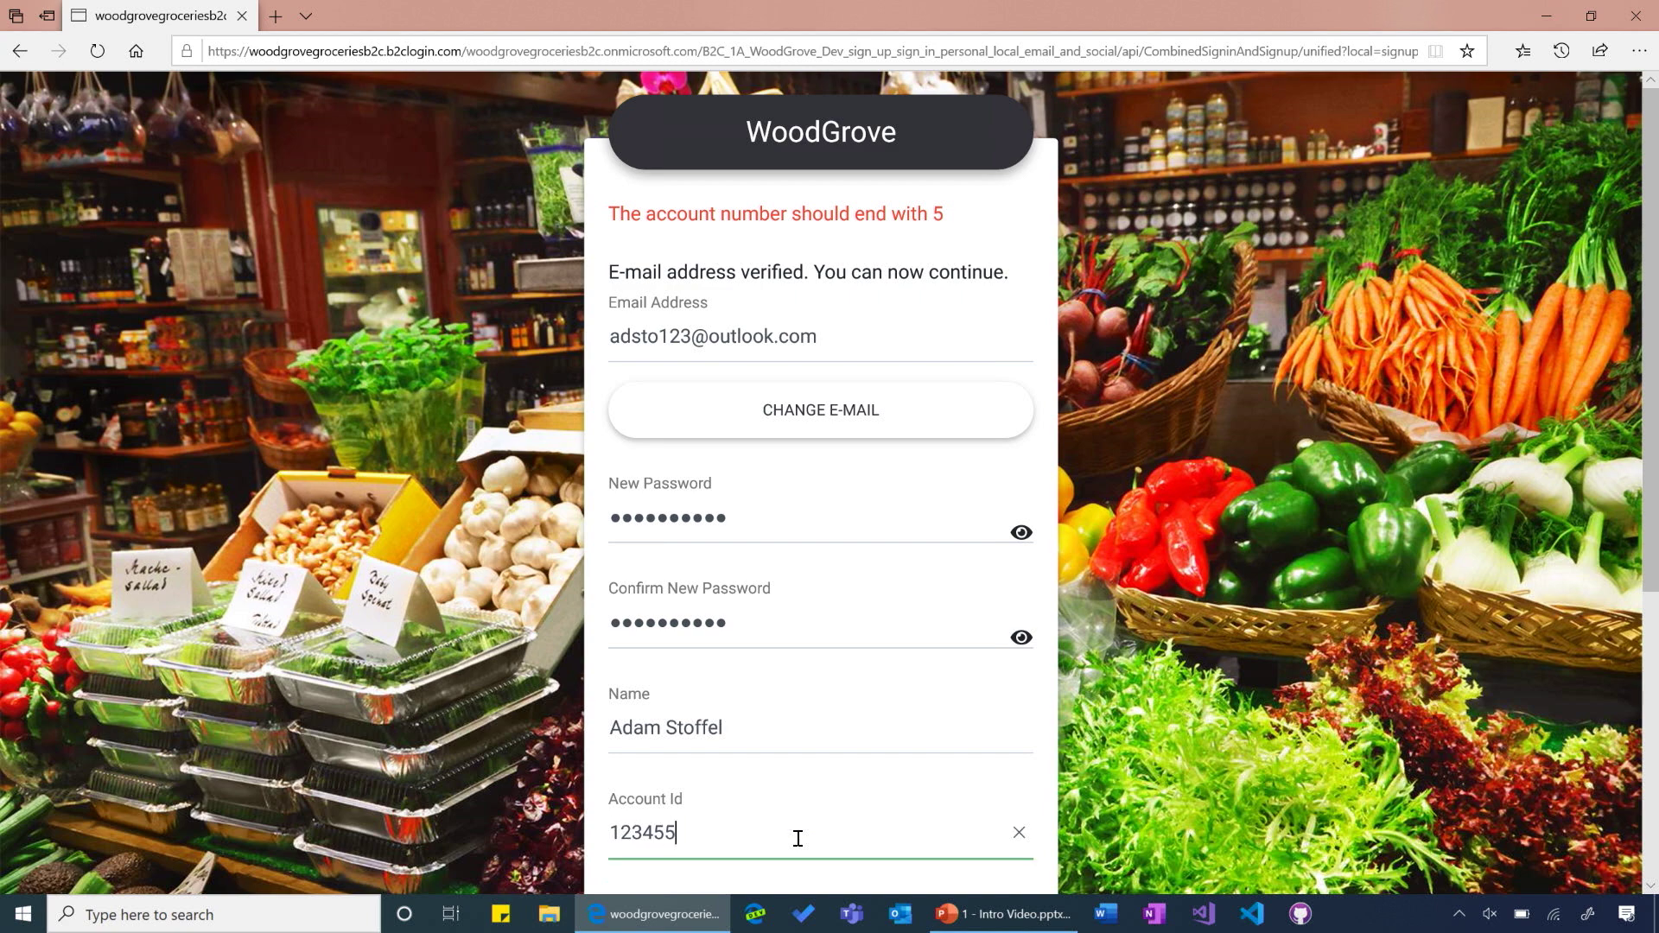
scroll(806, 820, "down", 5)
left_click(828, 718)
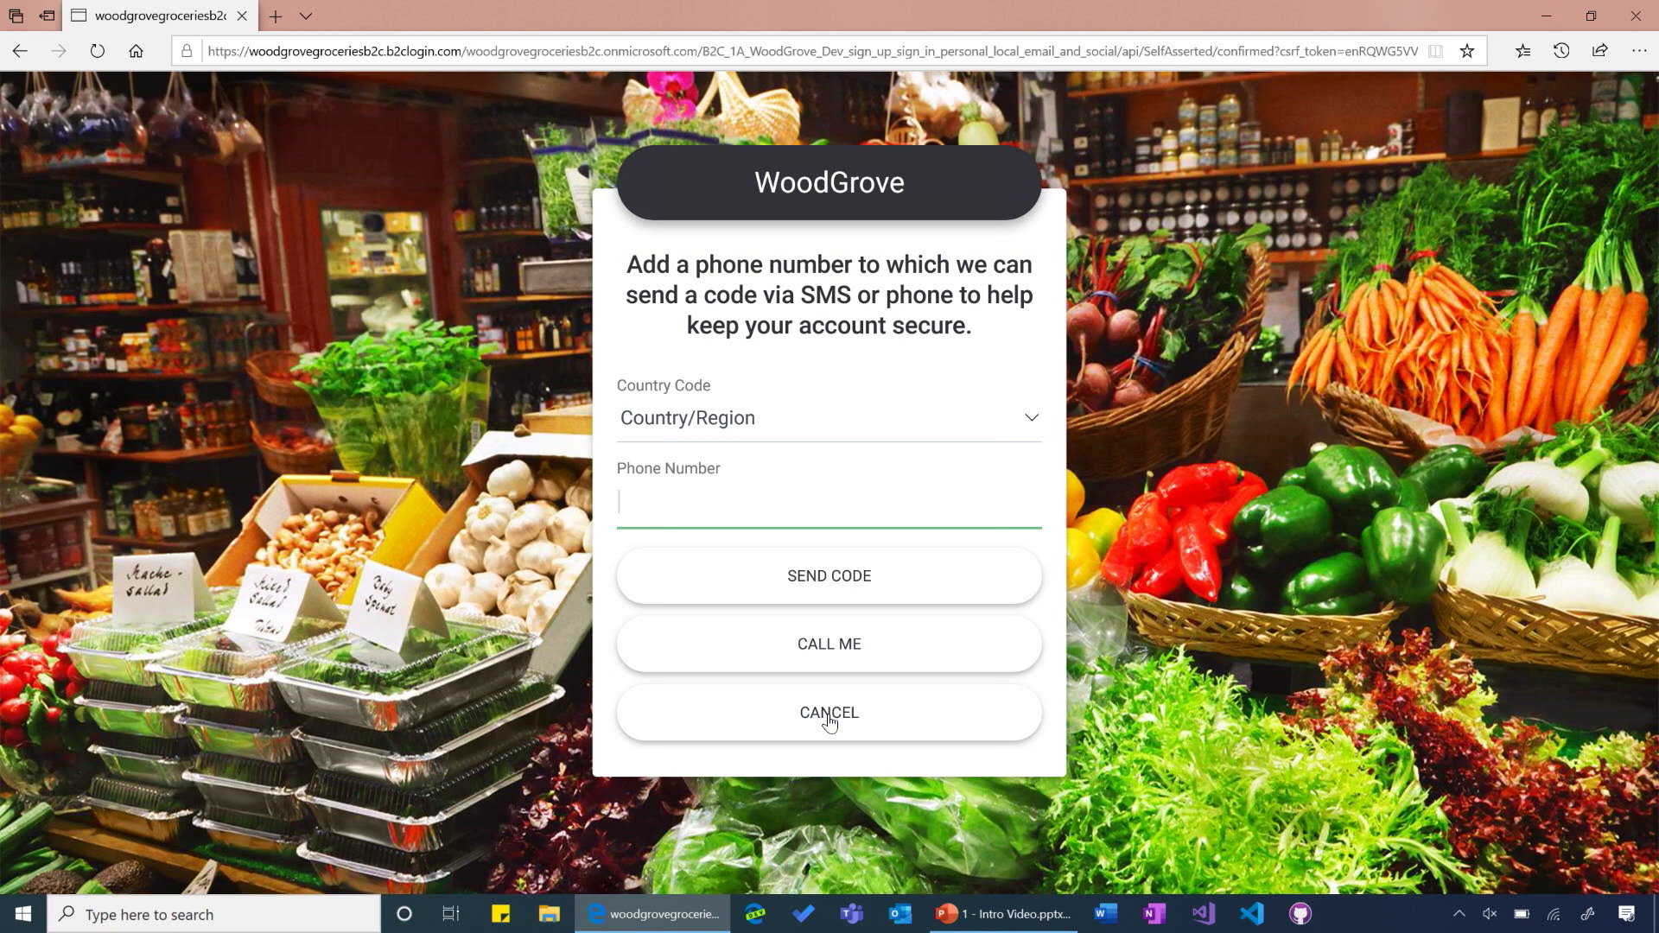
Set the phone country code to United States (+1).
left_click(745, 432)
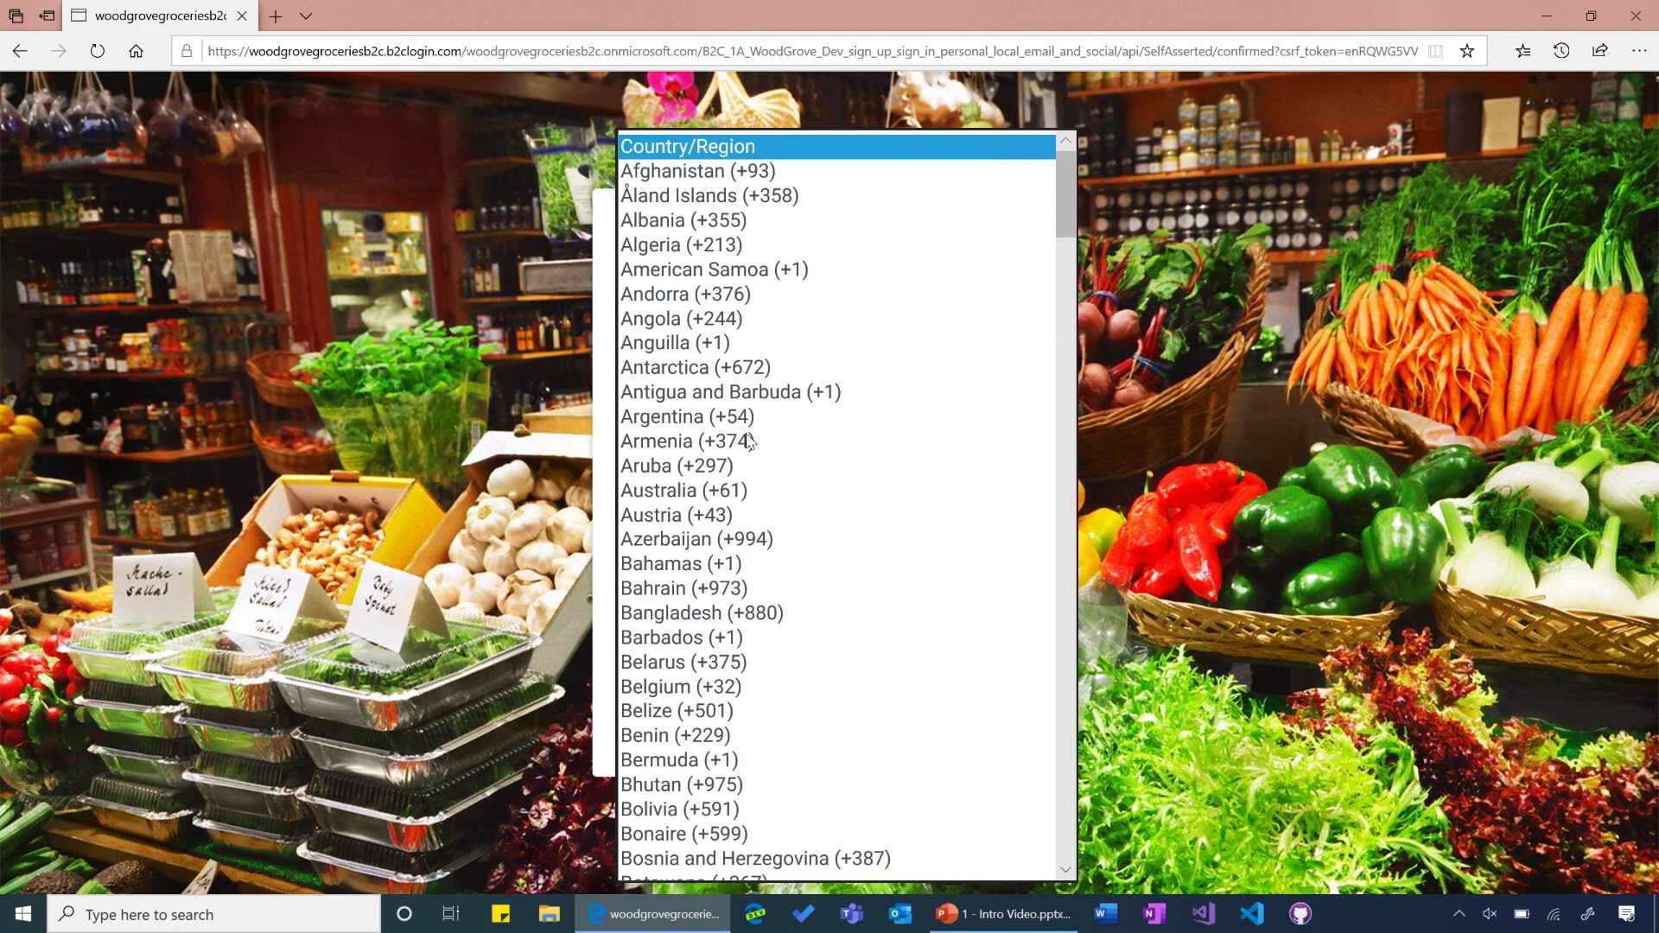
type("un")
key("Down")
key("Down")
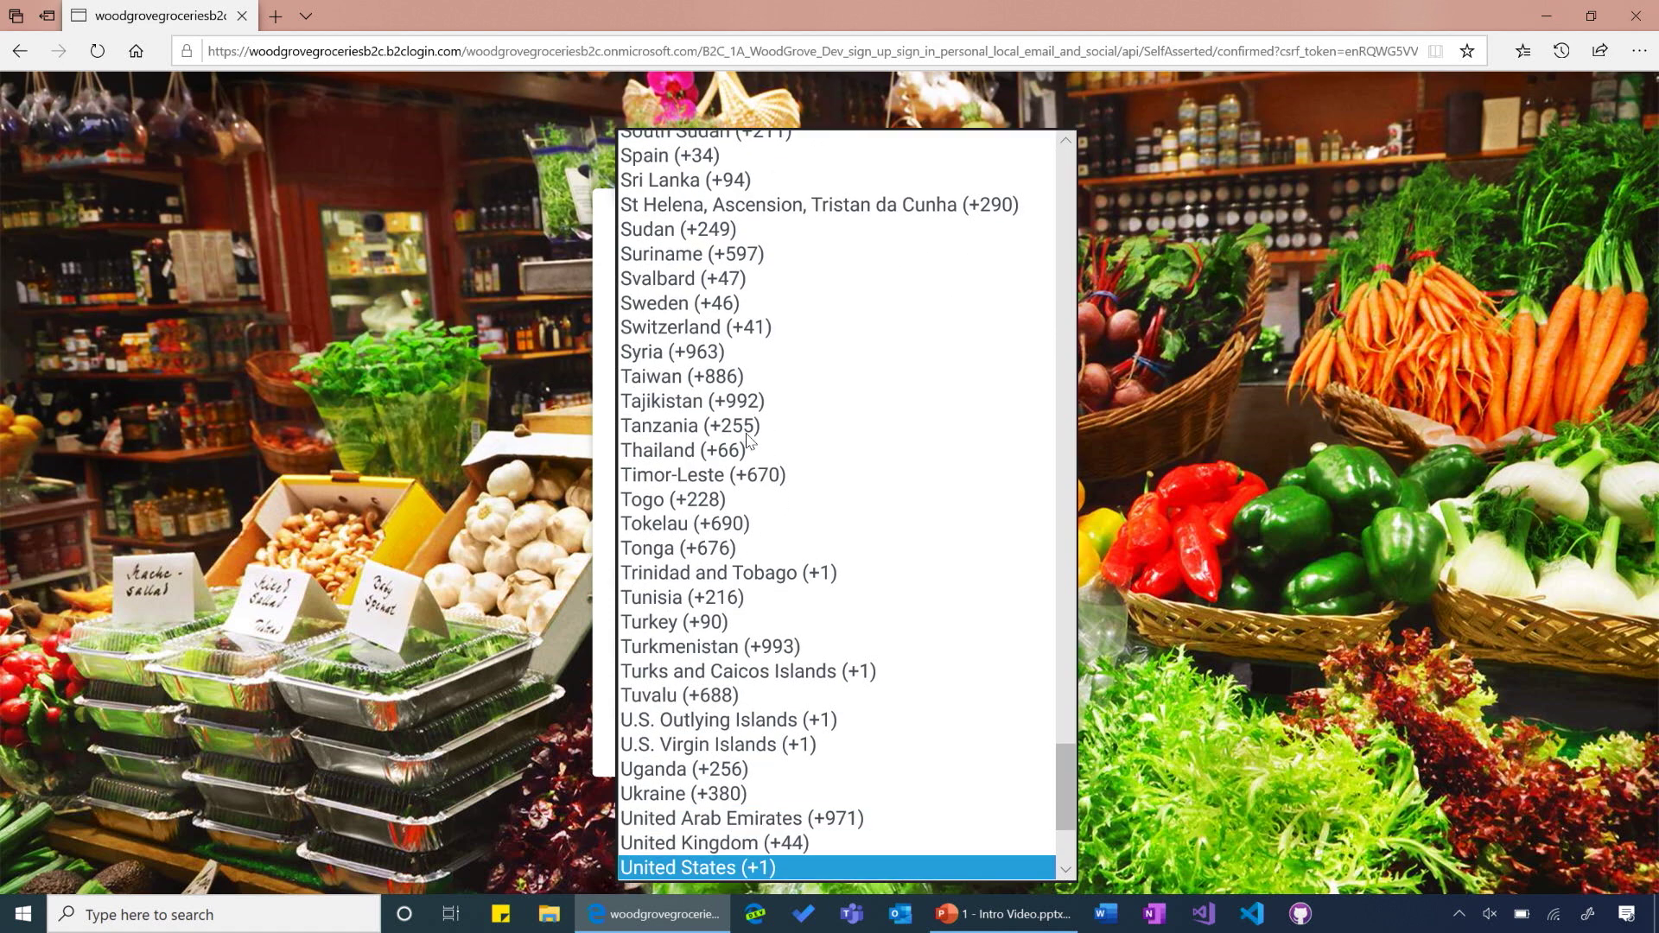
key("Return")
Enter the customer's phone number, request a text code and enter the SMS code.
key("Tab")
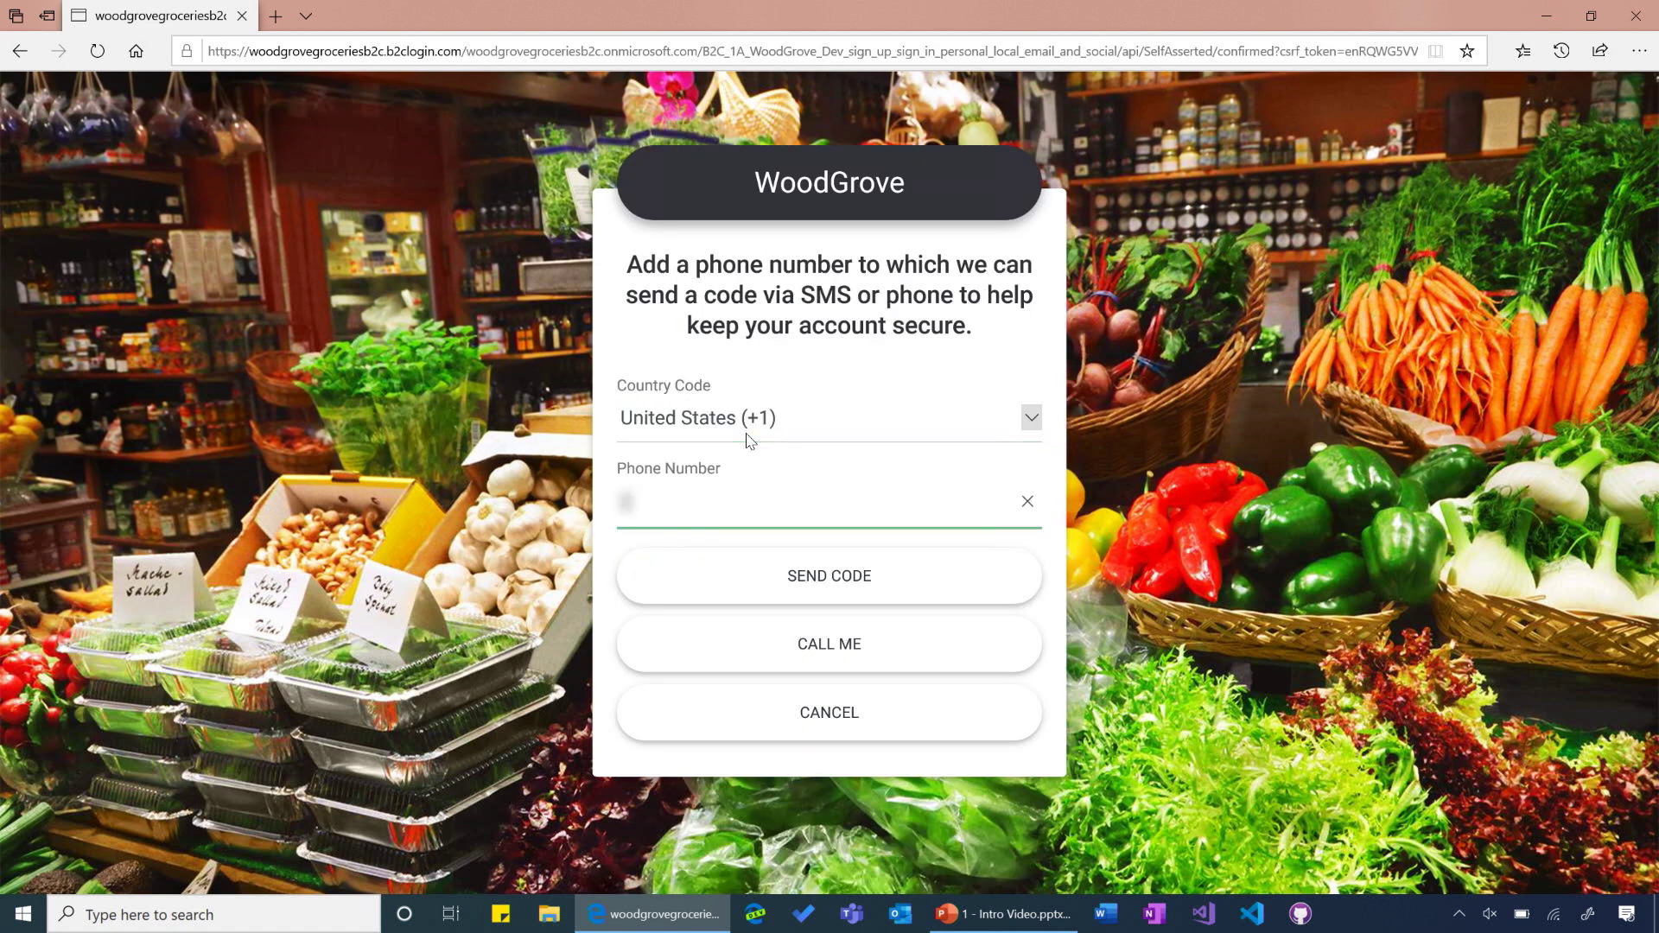
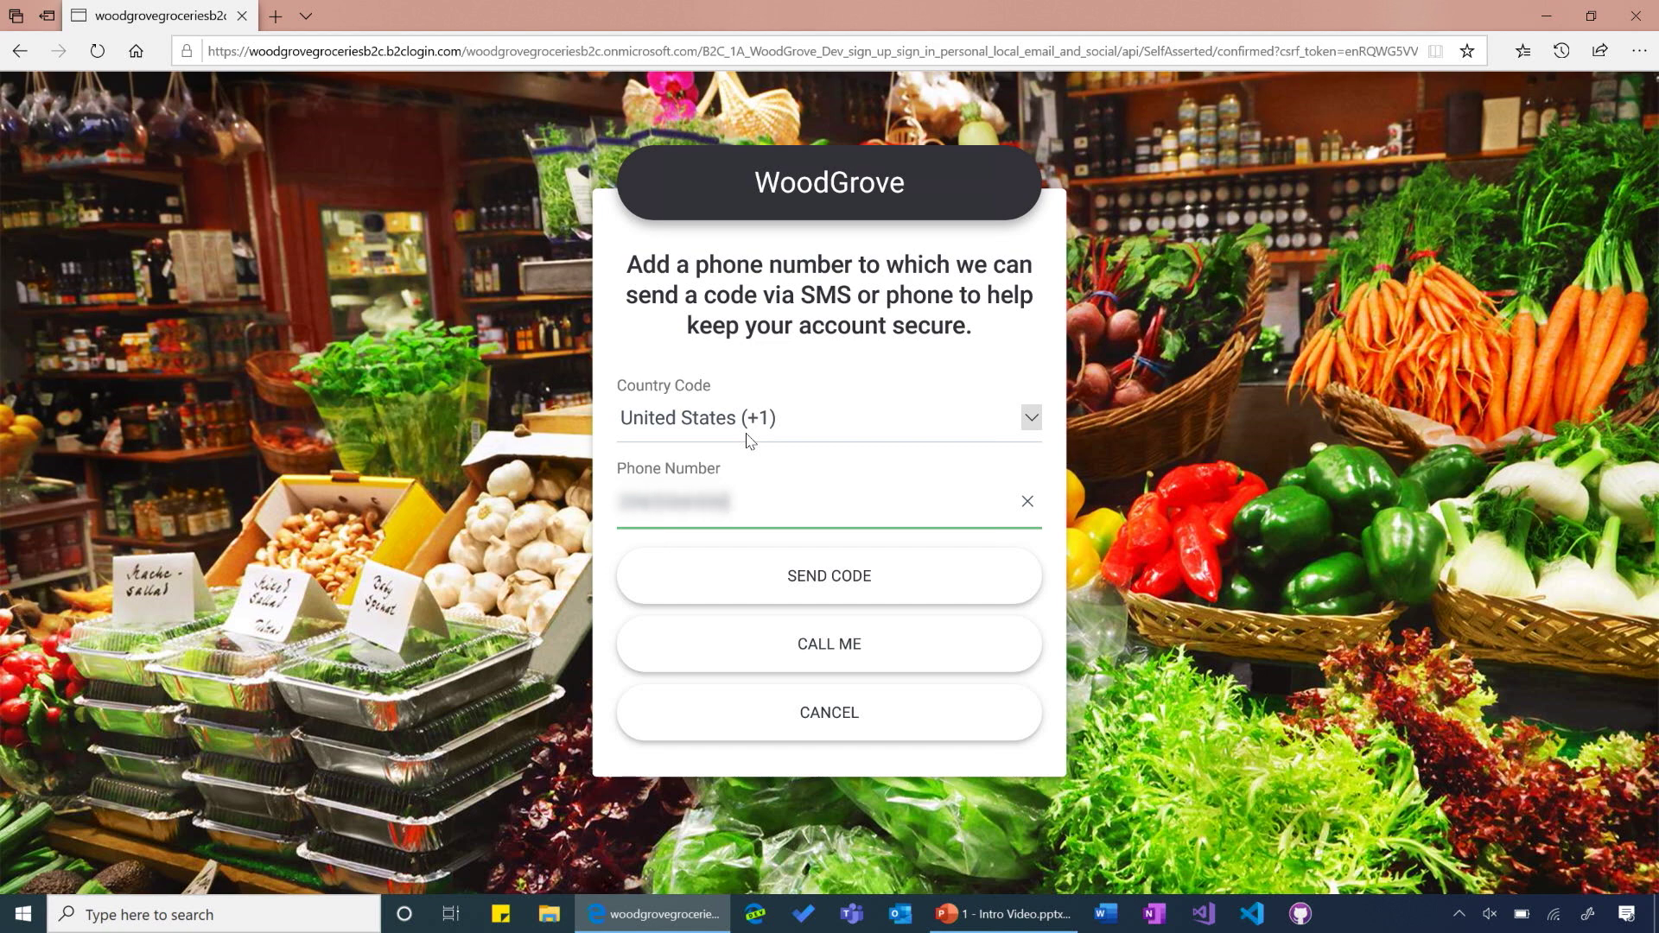
left_click(798, 587)
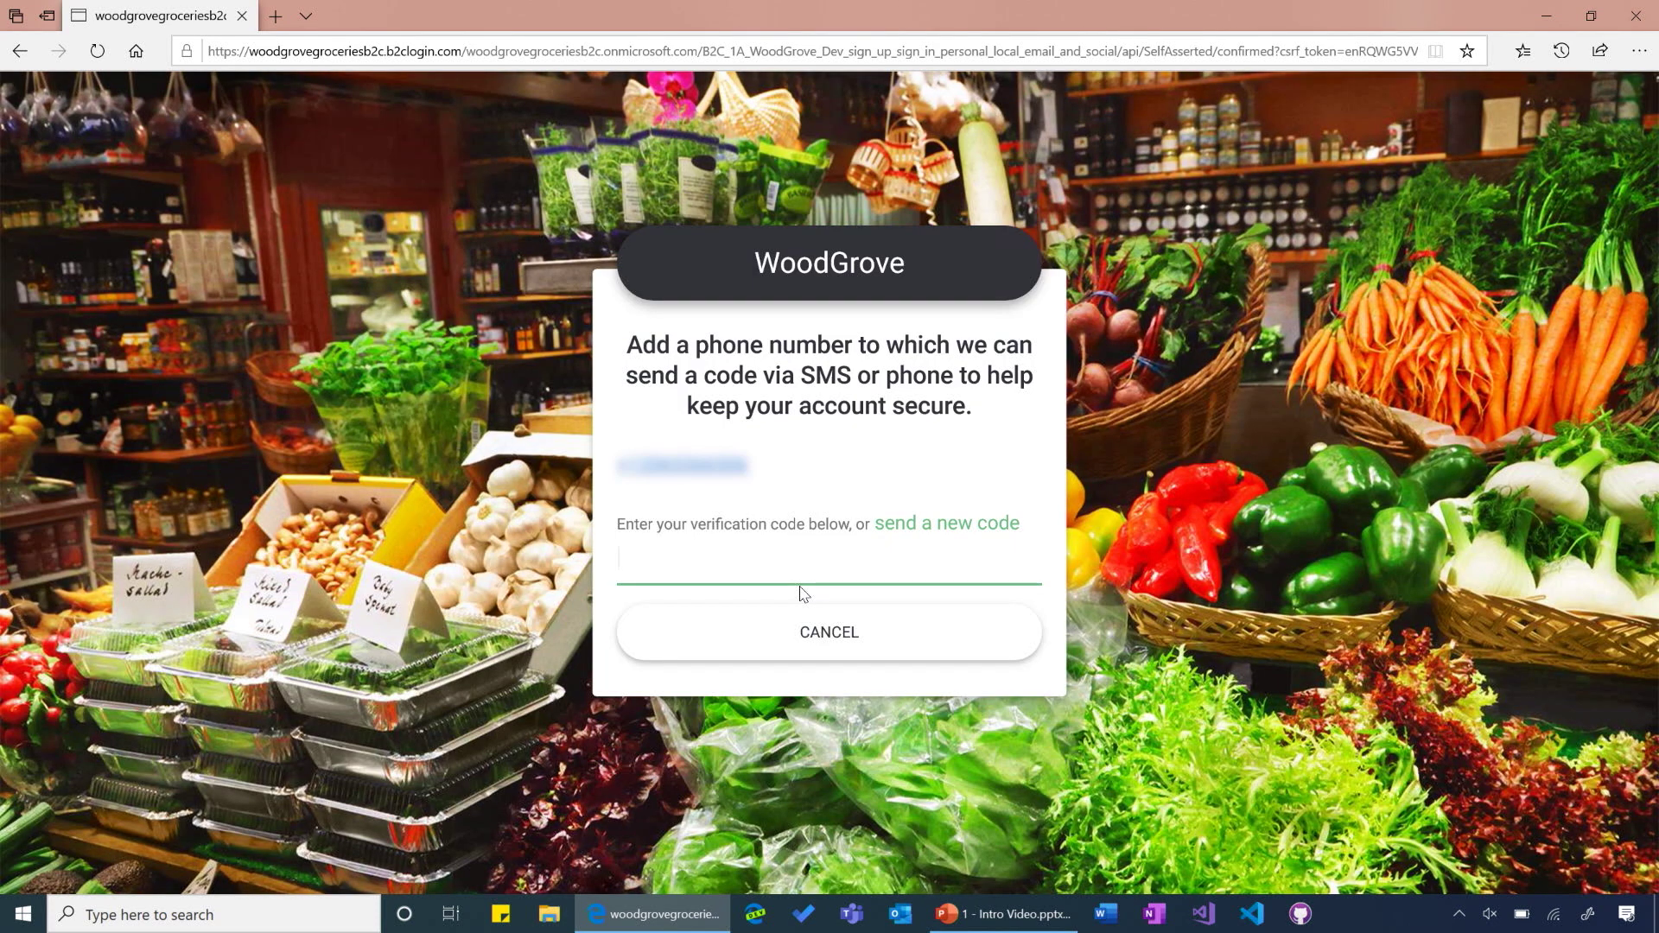
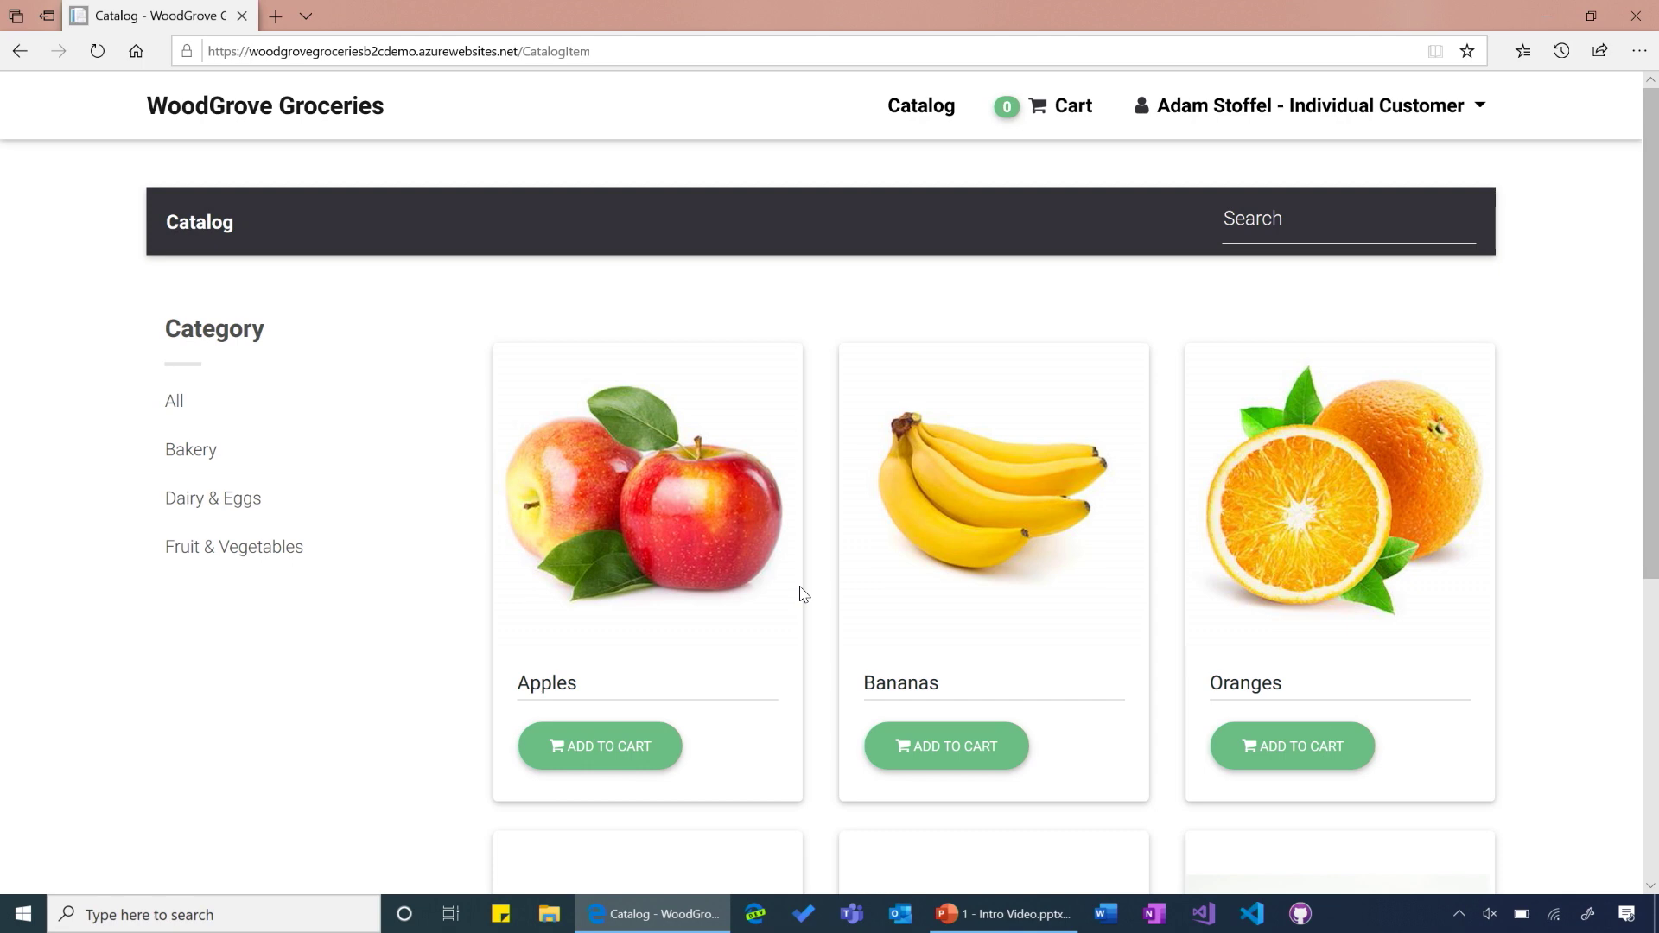
Link the customer account to Facebook from the account options menu.
left_click(1247, 119)
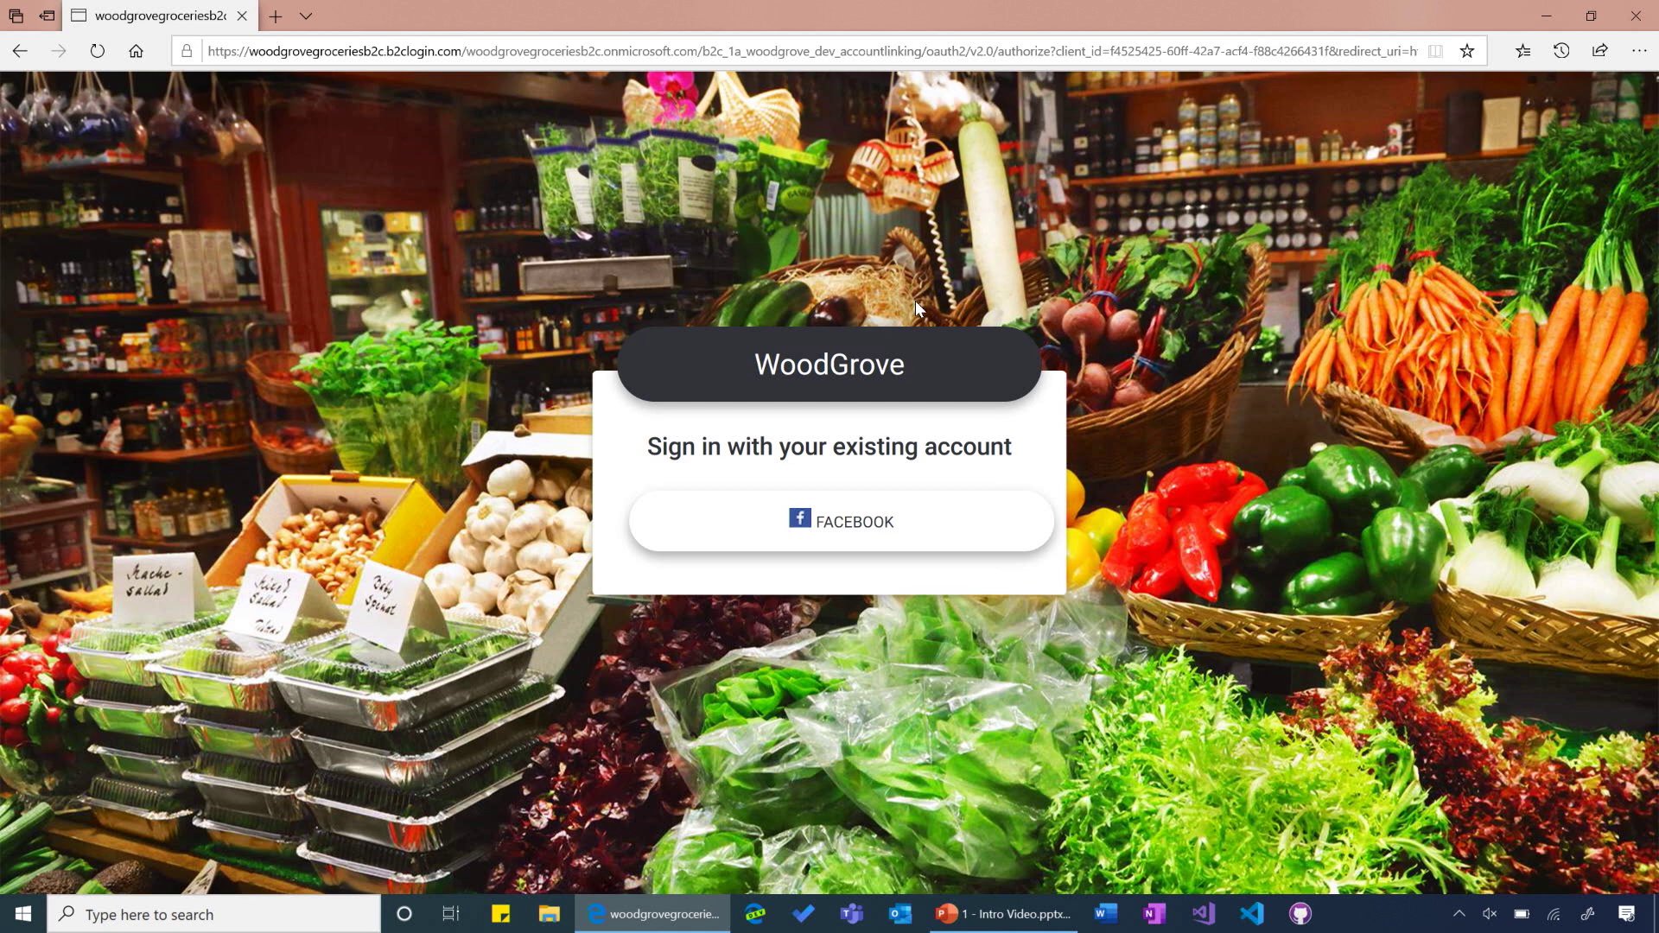
left_click(714, 550)
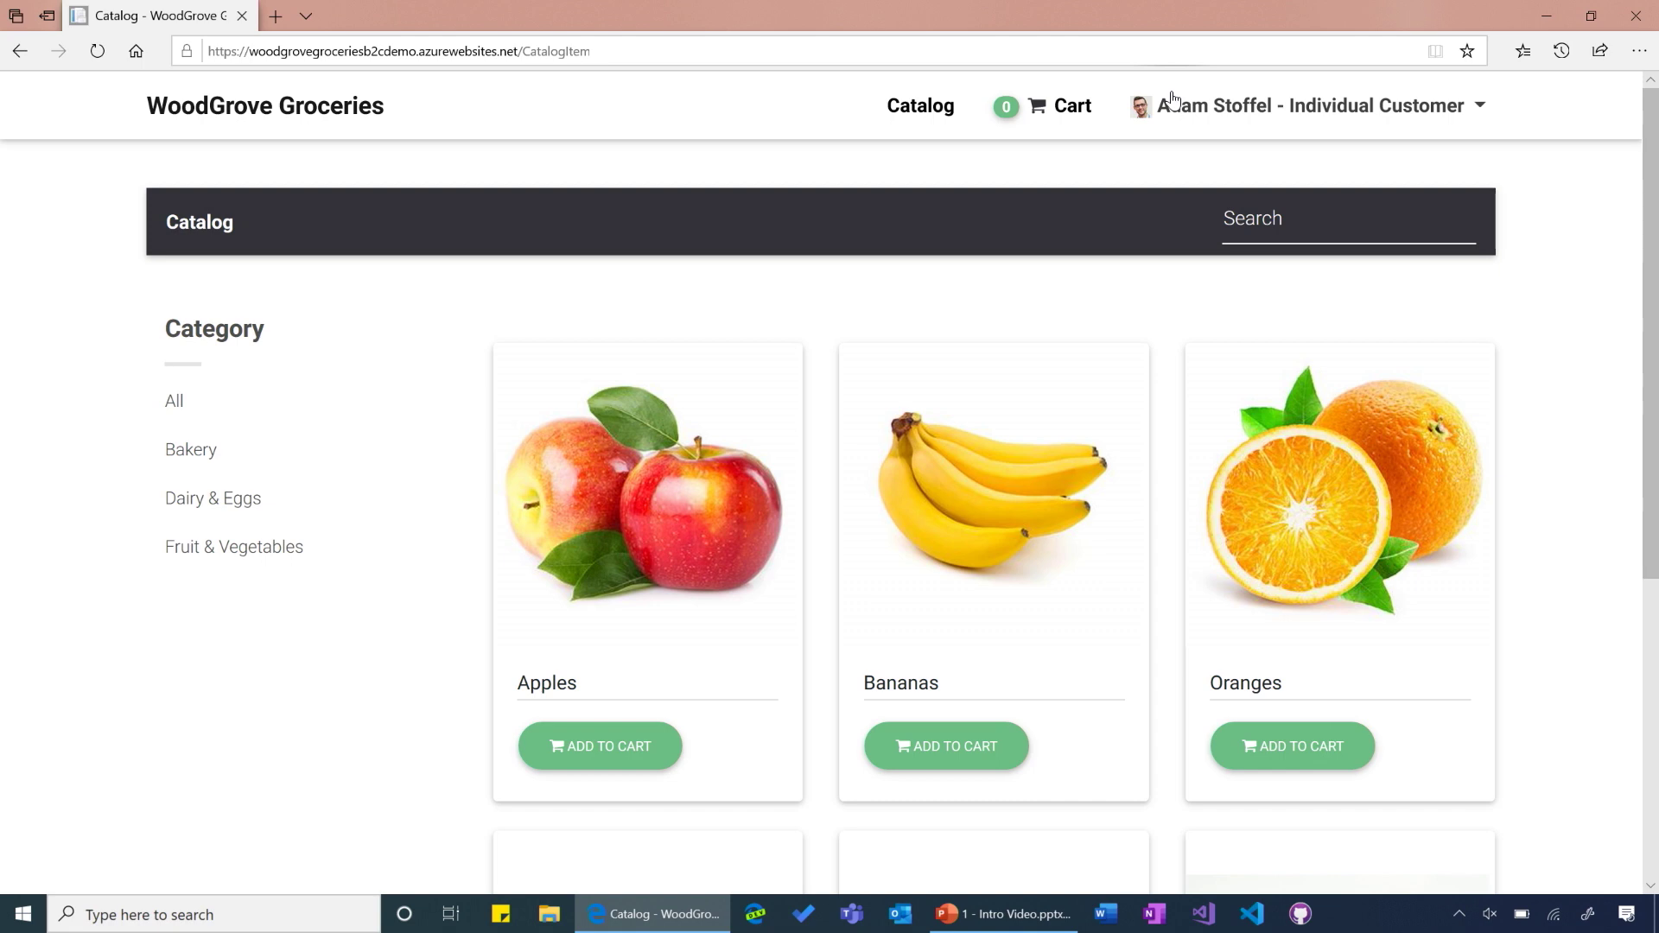
Log out, then sign back in to the personal account using Facebook.
left_click(1205, 116)
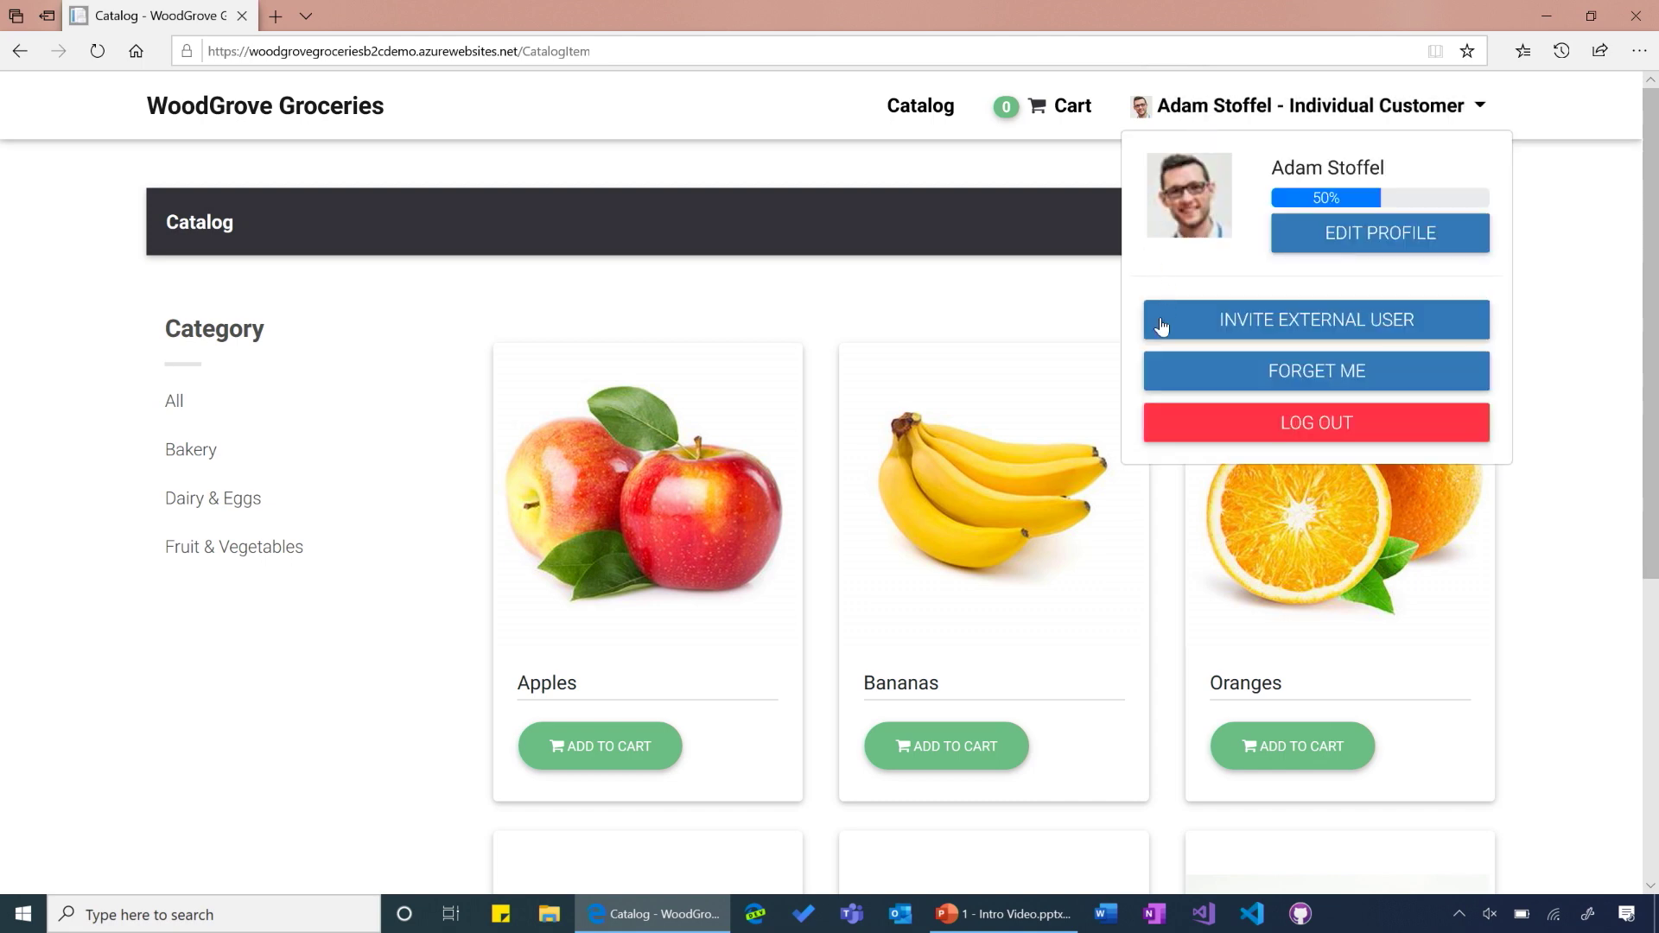
left_click(1196, 428)
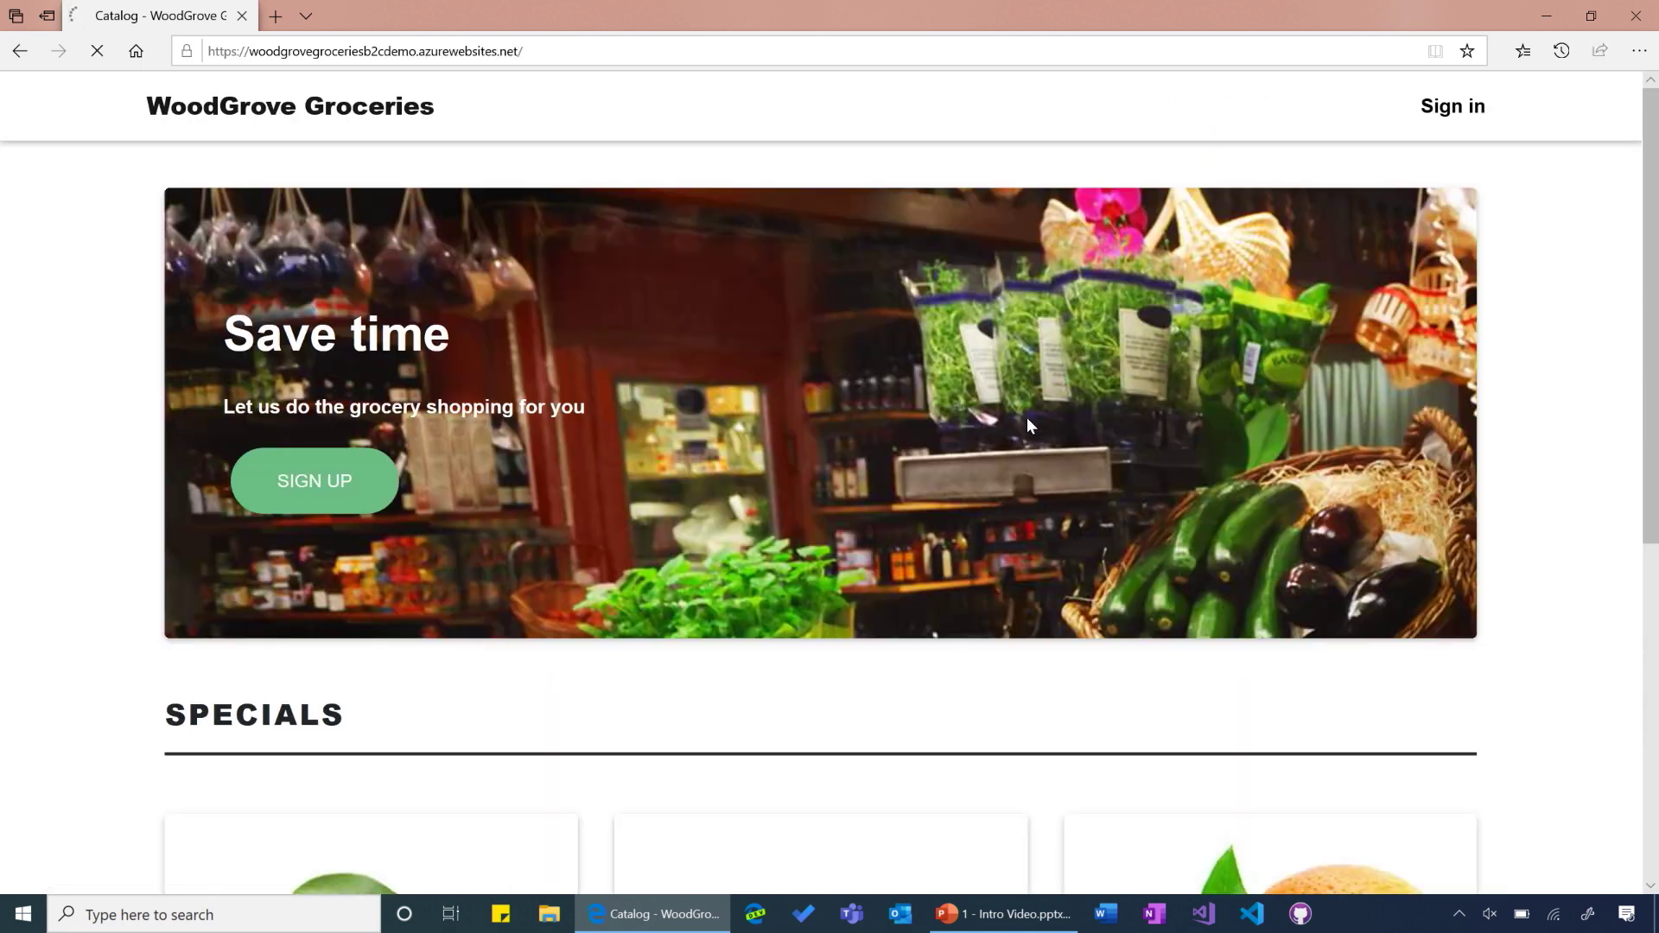
left_click(1445, 121)
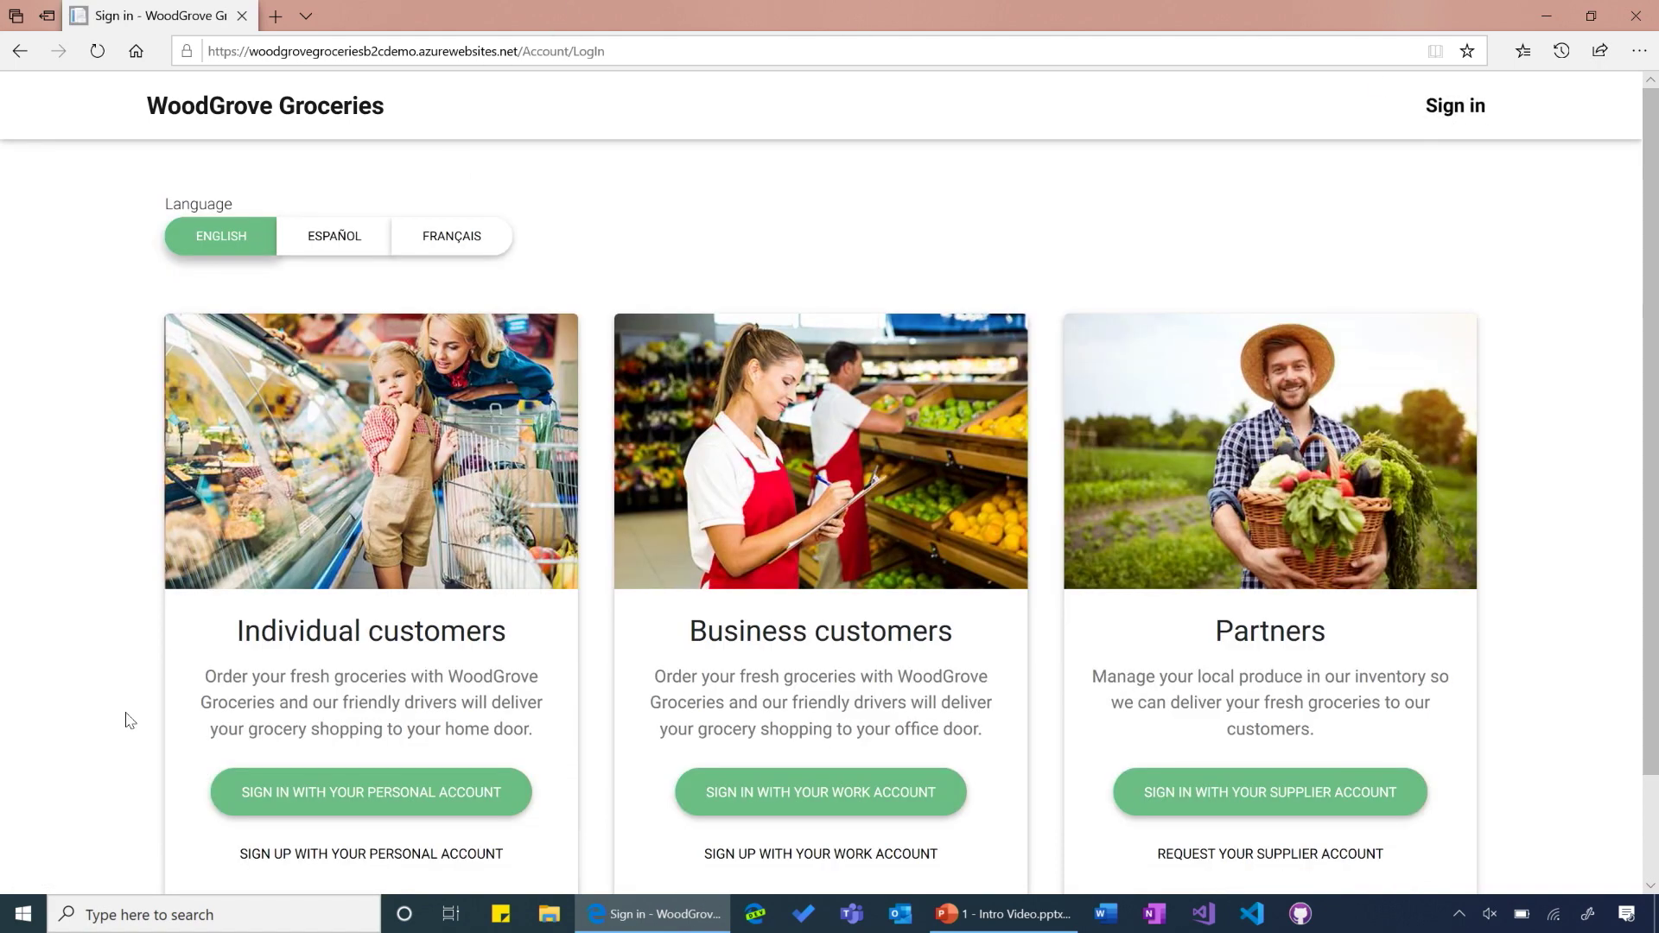
left_click(234, 803)
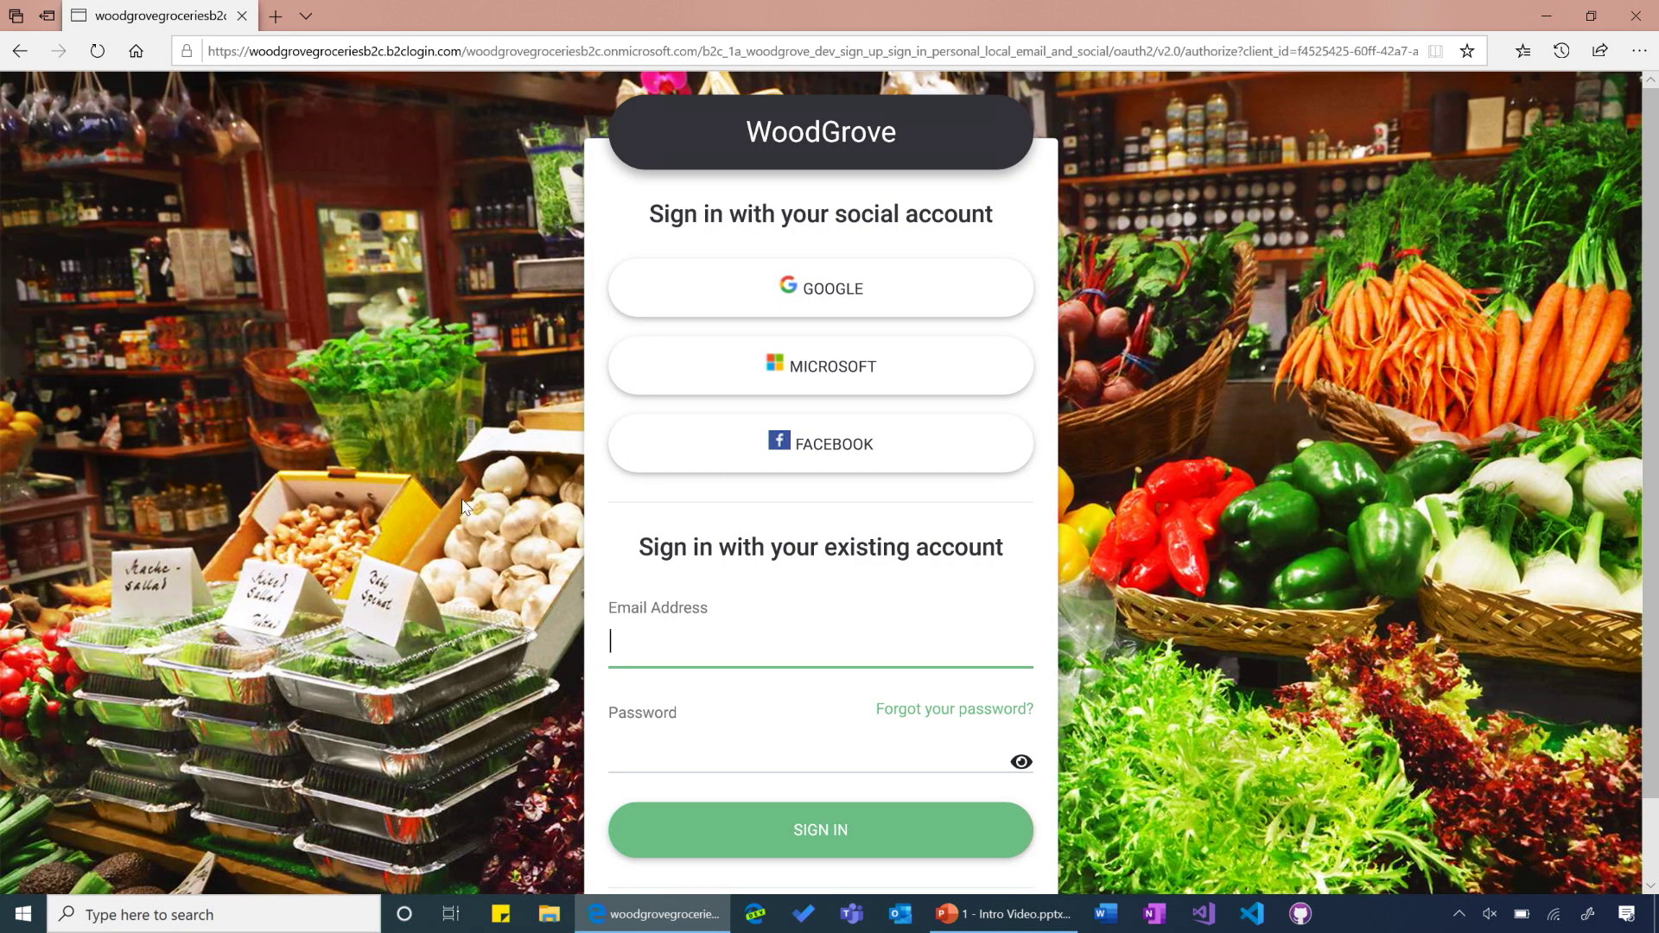
left_click(703, 466)
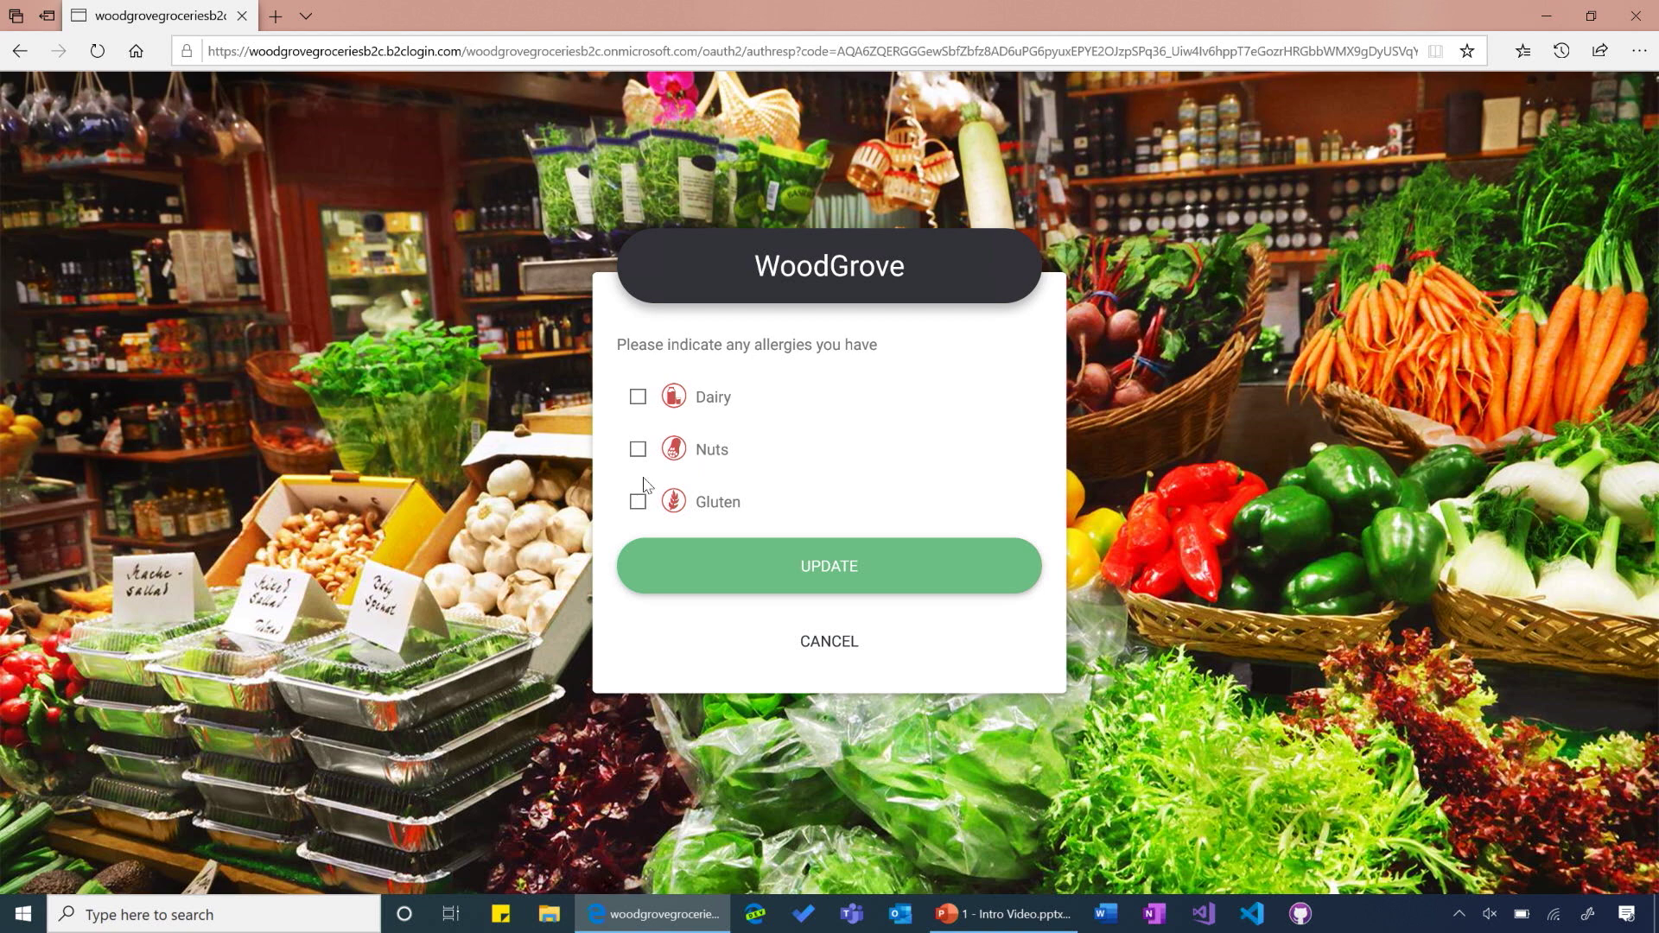
Mark Dairy and Nuts as allergies and submit the update.
left_click(640, 399)
left_click(639, 451)
left_click(731, 566)
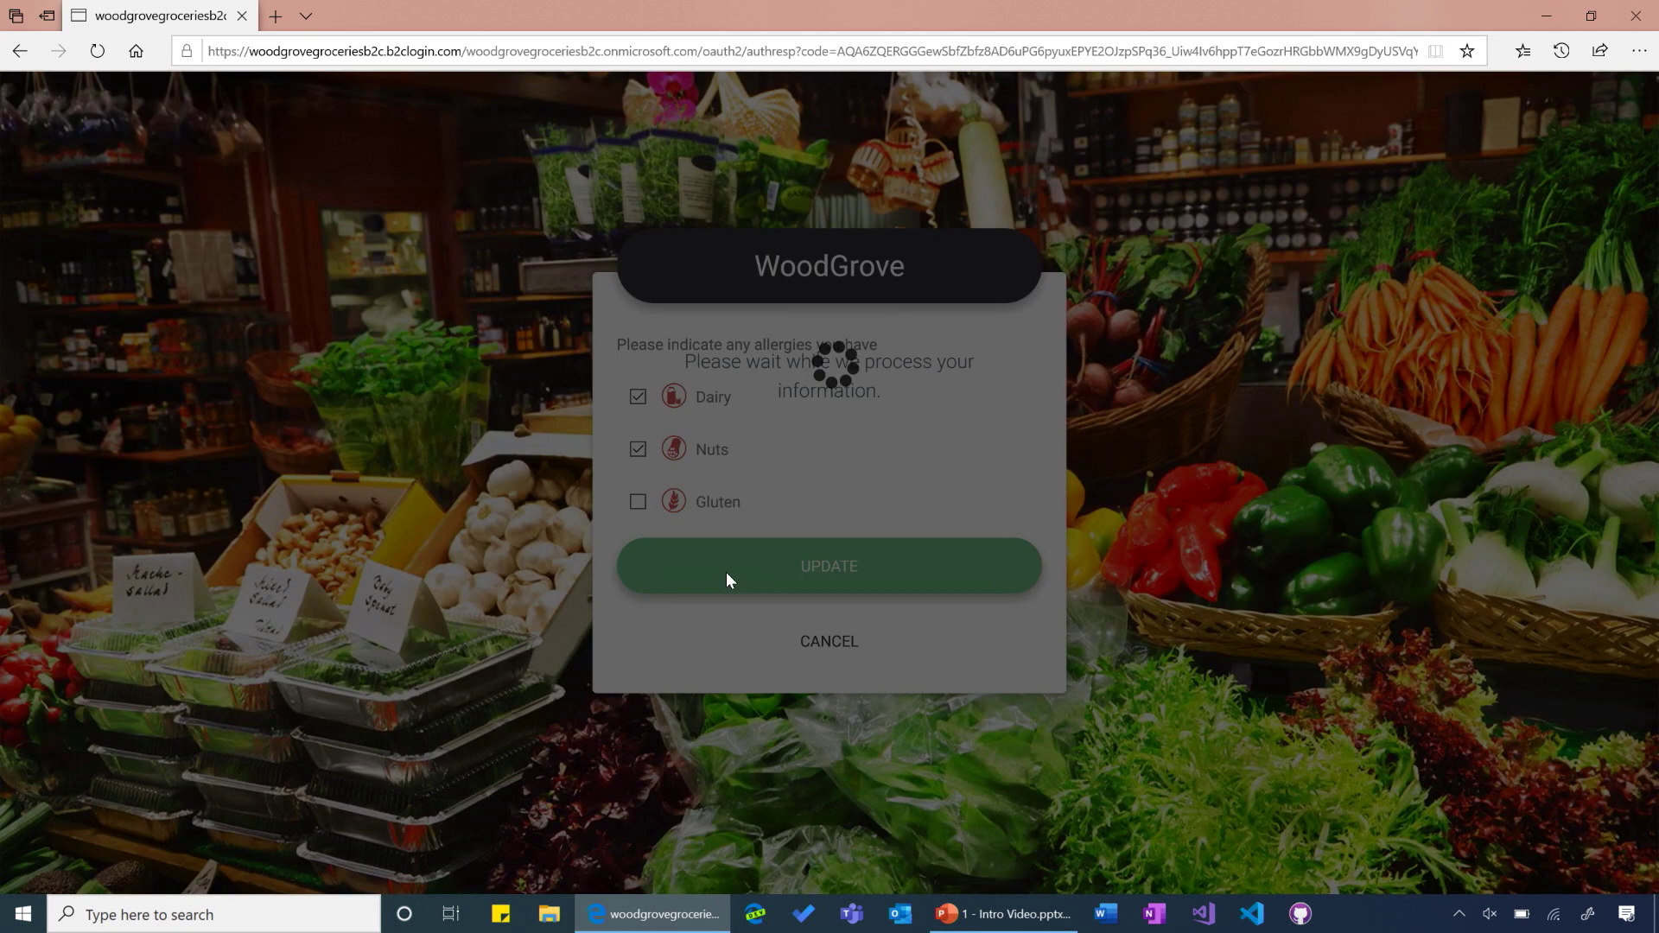